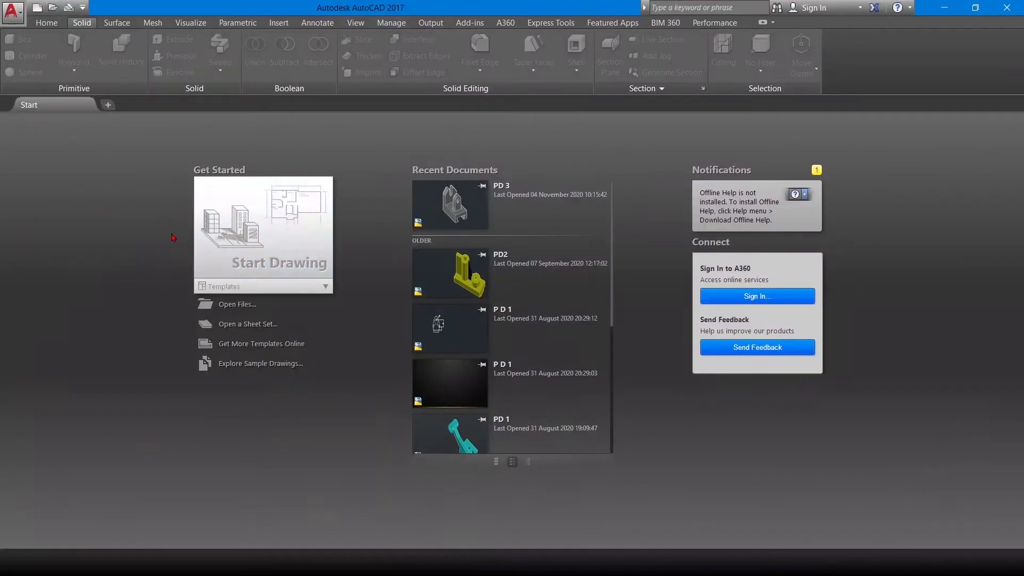
Start a new drawing and set its insertion scale units to Millimeters
left_click(278, 231)
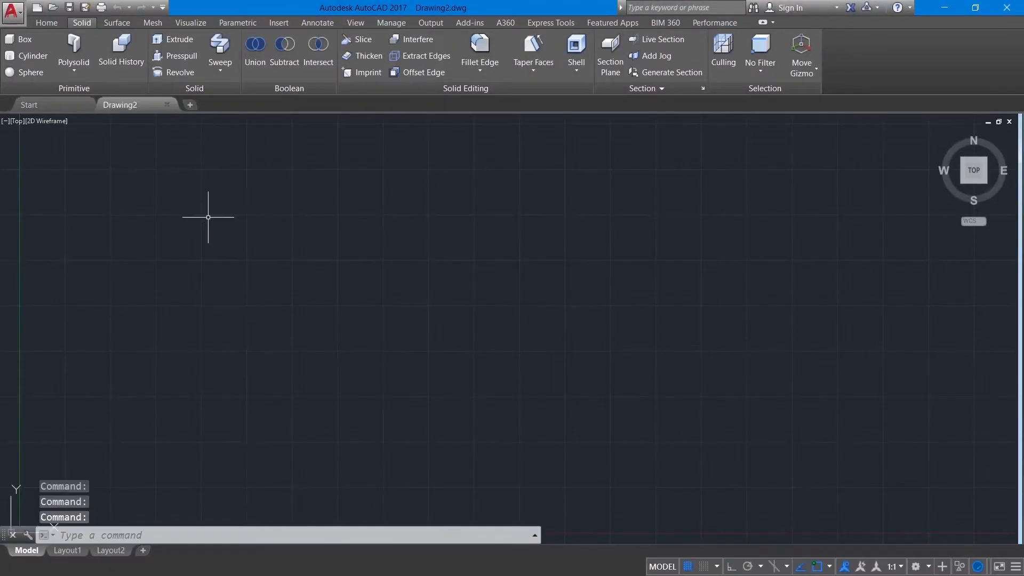
type("un")
key("Return")
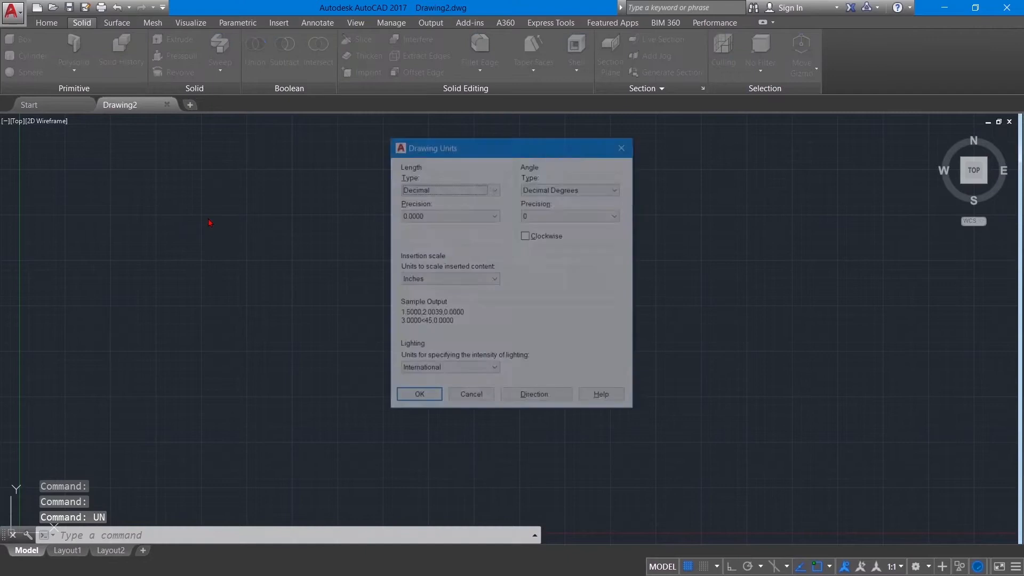
left_click(422, 278)
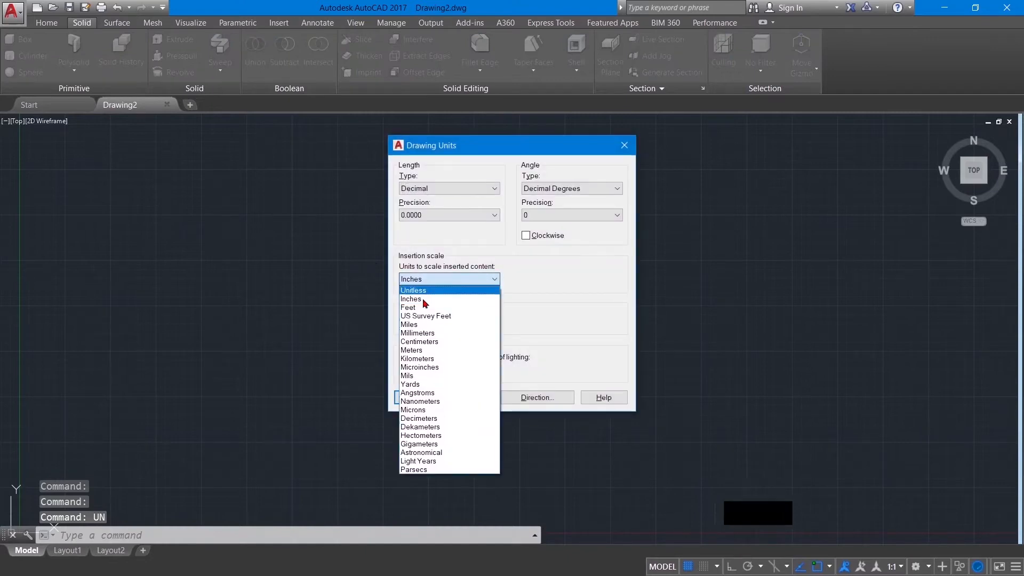
left_click(429, 330)
left_click(418, 398)
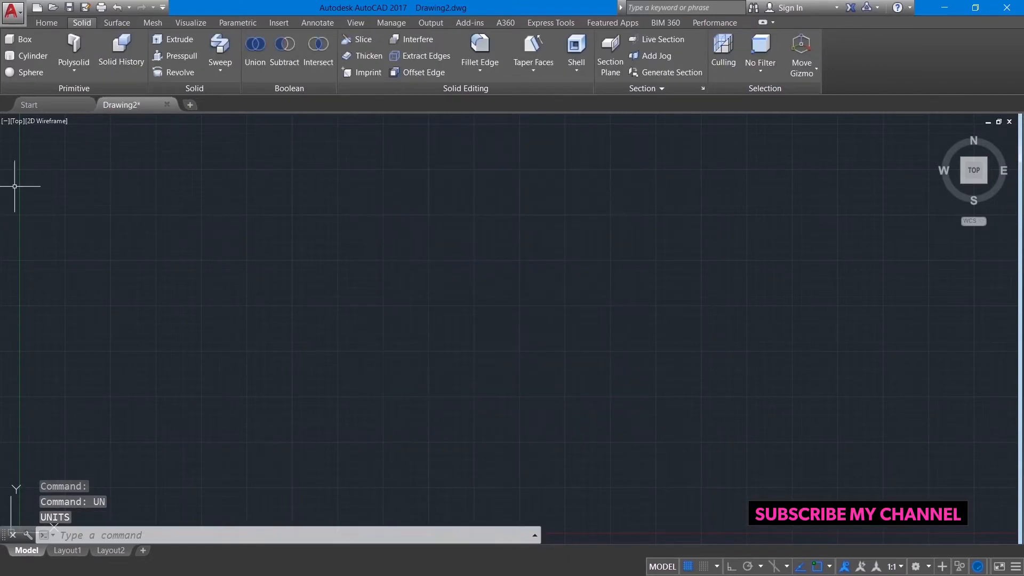
Set the viewport to the Right view and draw a circle with a diameter of 90 mm near the origin
left_click(19, 123)
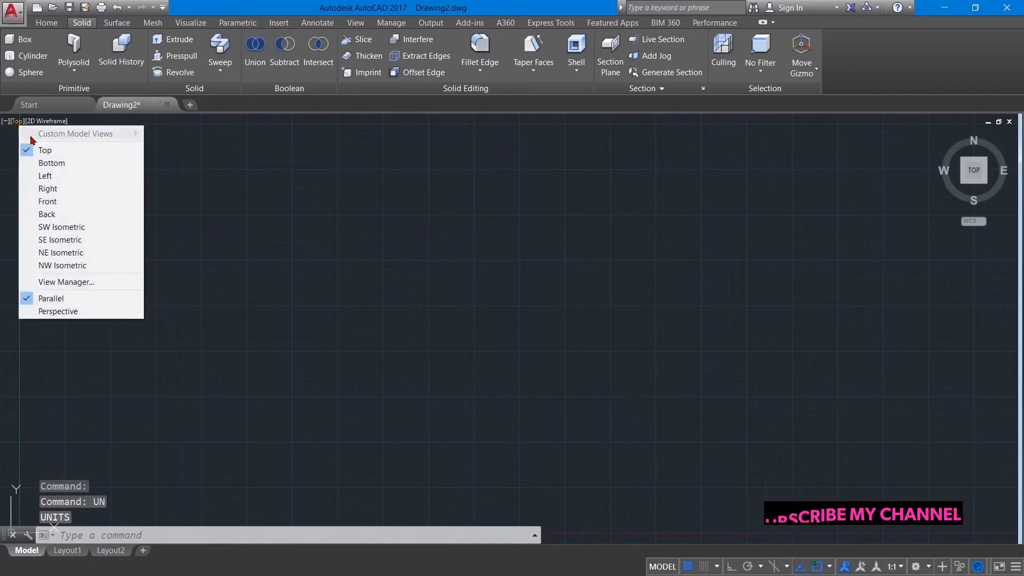
left_click(55, 189)
left_click(55, 25)
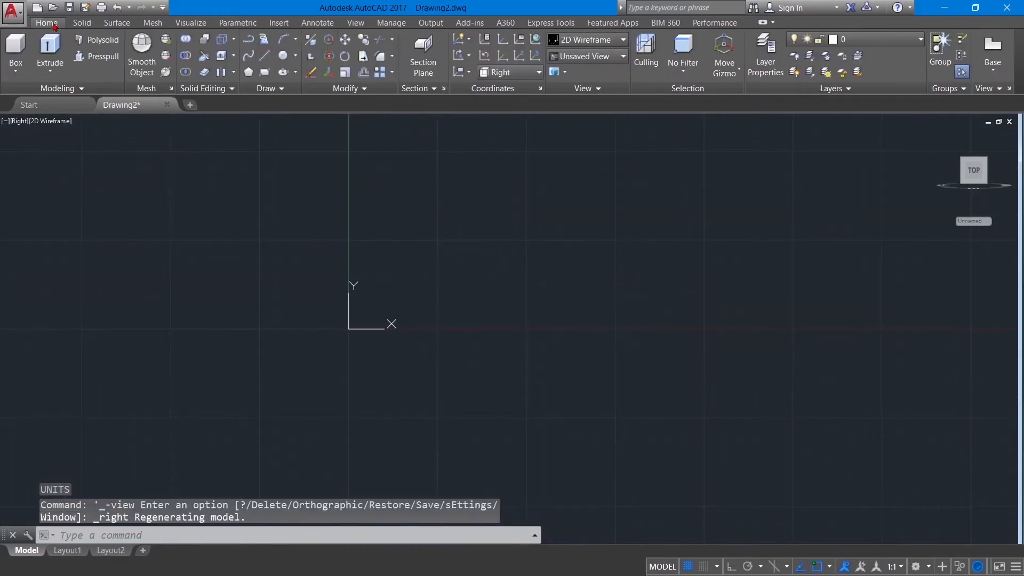
left_click(295, 56)
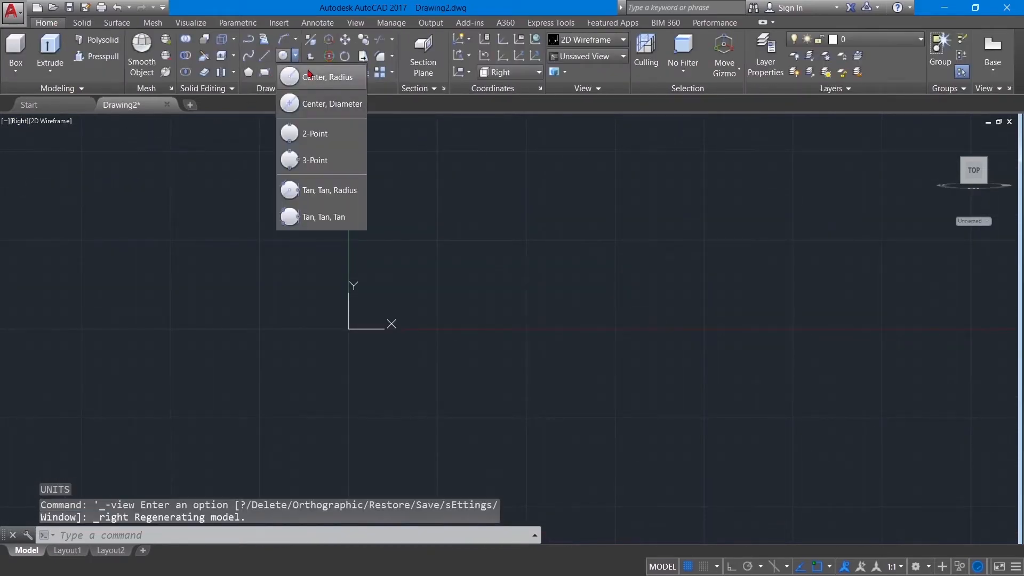
left_click(332, 105)
left_click(540, 235)
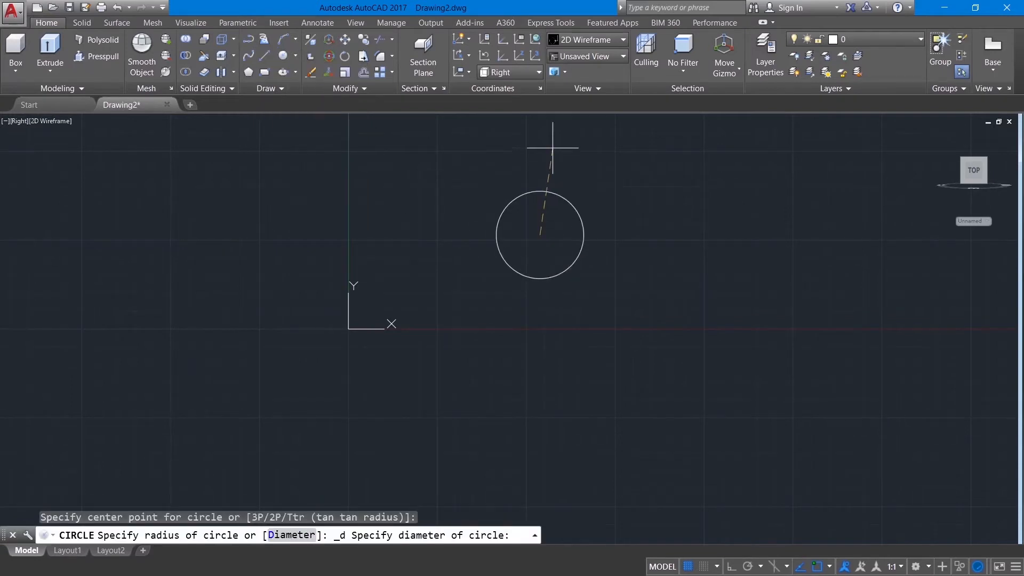
type("90")
key("Return")
scroll(504, 207, "down", 15)
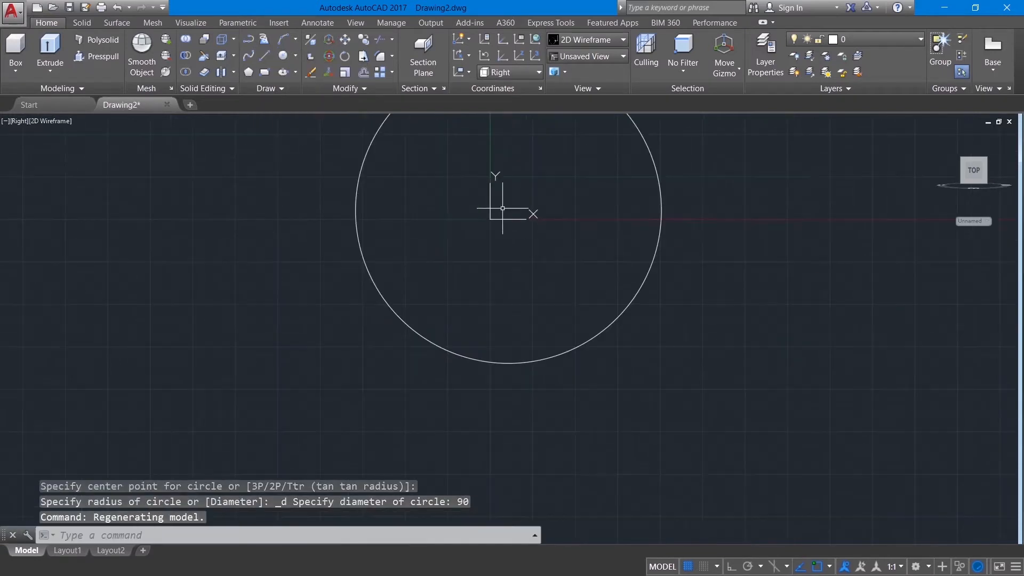
middle_click_drag(507, 218, 420, 281)
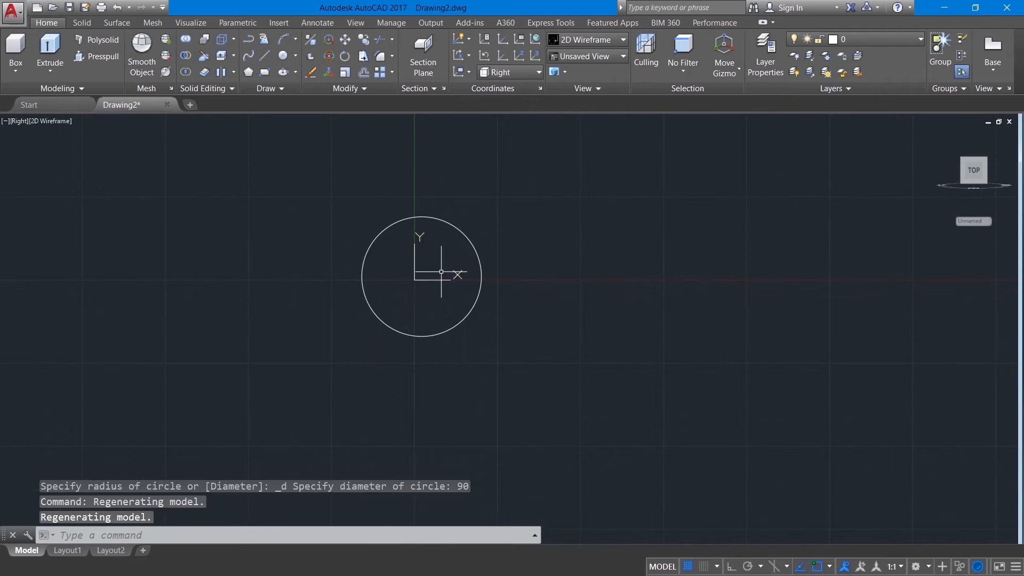
Move the 90 mm circle by its centre up and to the right, so it lies clear of the origin
type("m")
key("Return")
left_click(304, 179)
left_click(515, 365)
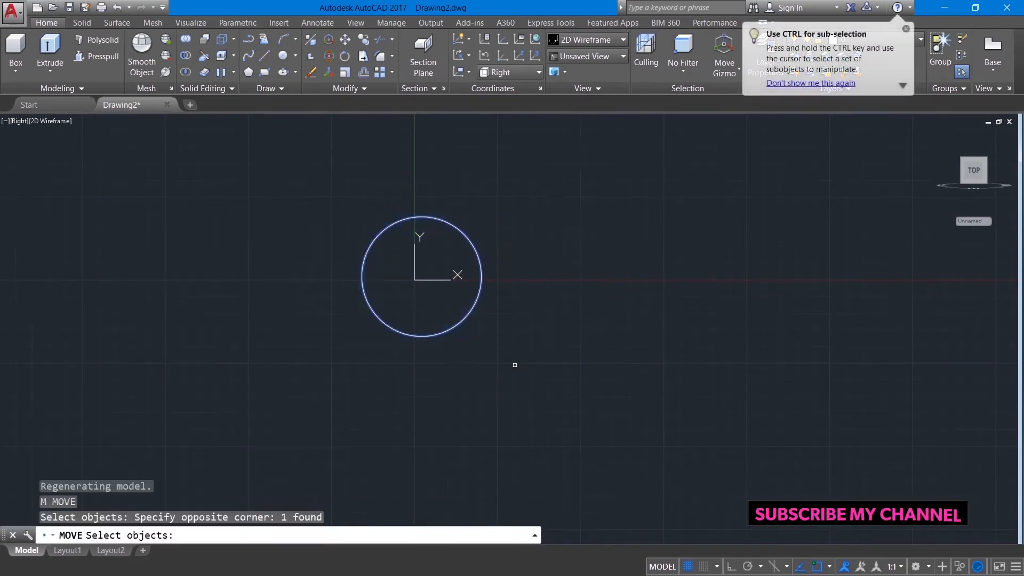
key("Return")
left_click(421, 276)
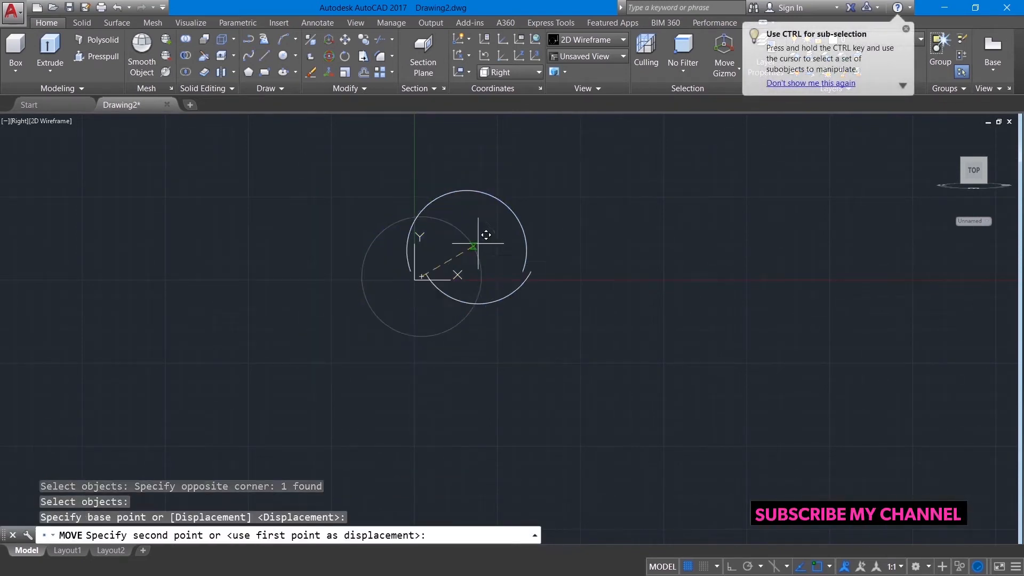
left_click(546, 176)
middle_click_drag(687, 176, 545, 278)
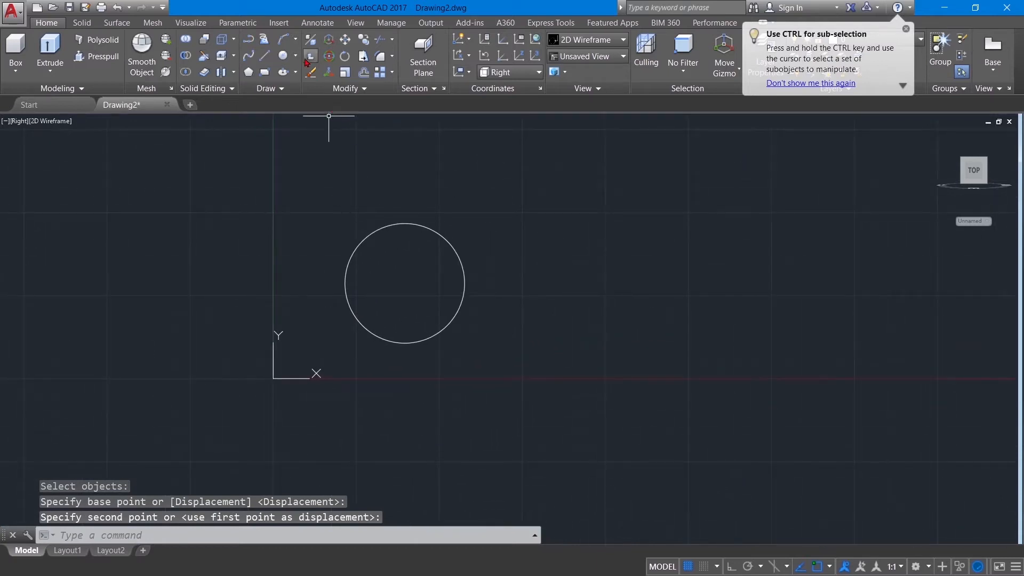
Draw a circle with a diameter of 60 mm concentric with the 90 mm circle
left_click(295, 56)
left_click(299, 100)
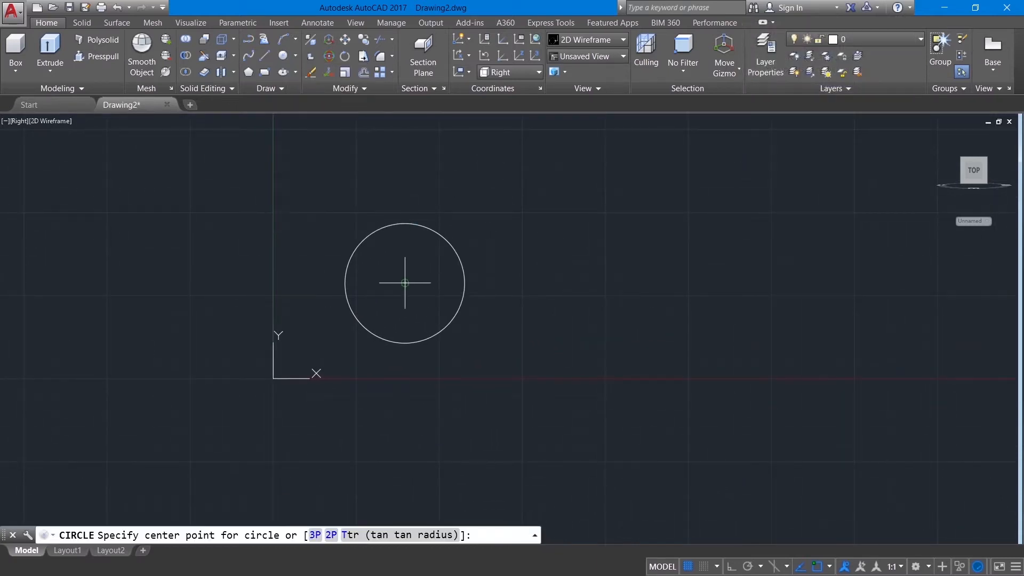
left_click(405, 283)
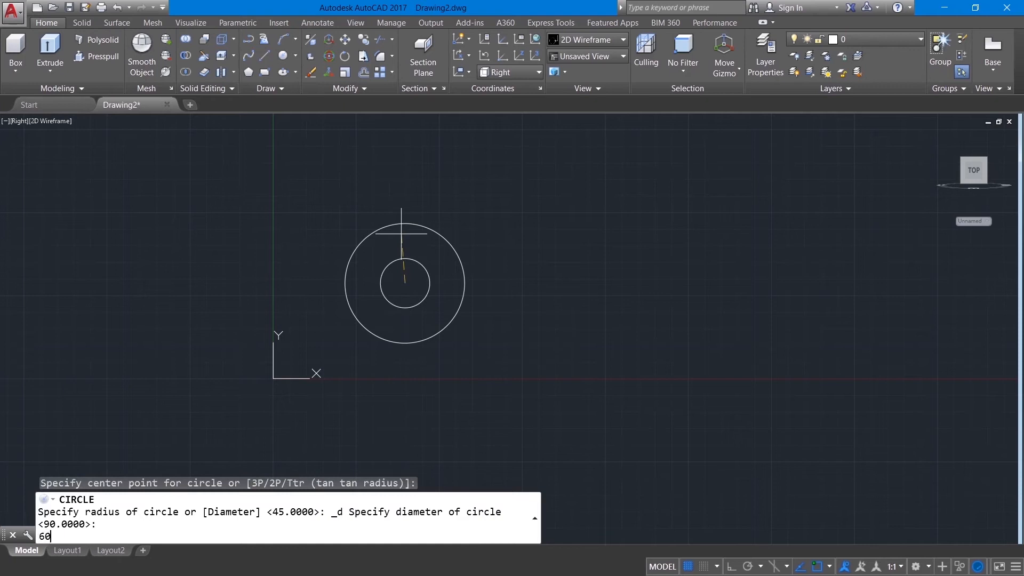
type("60")
key("Return")
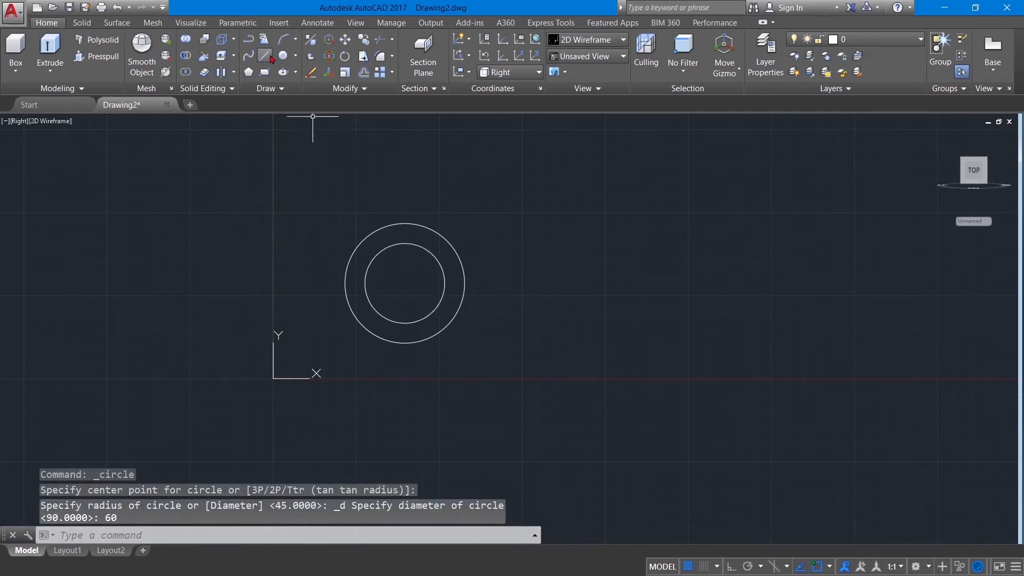
Draw two more circles with diameters of 40 mm and 20 mm at the same centre
left_click(295, 56)
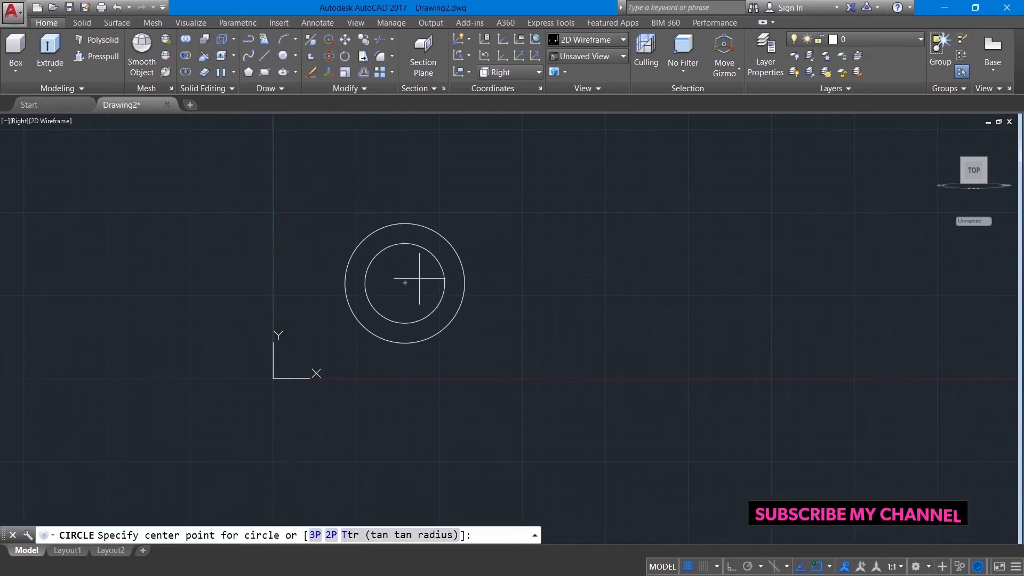
left_click(405, 283)
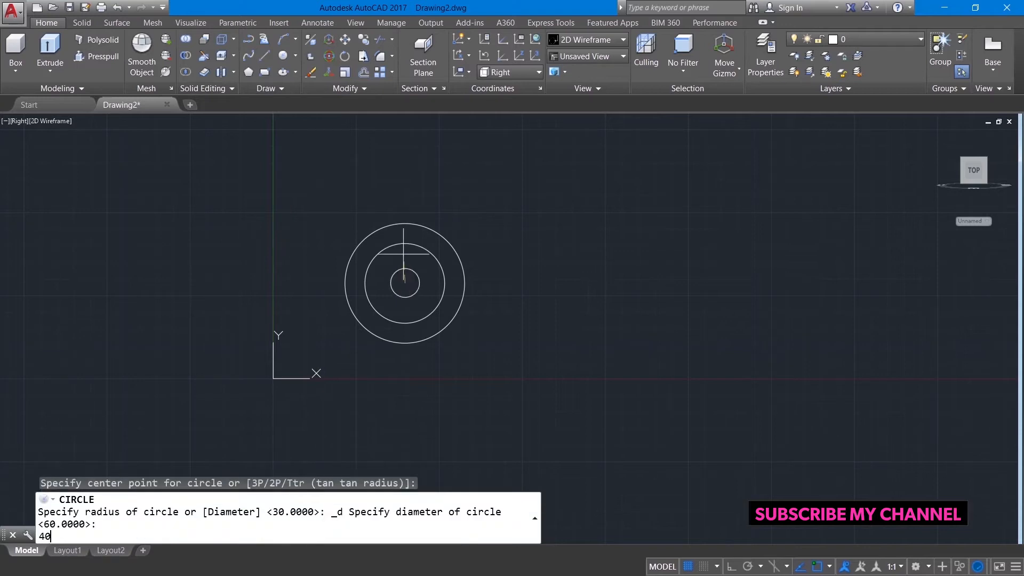
type("40")
key("Return")
left_click(295, 56)
left_click(312, 104)
left_click(404, 283)
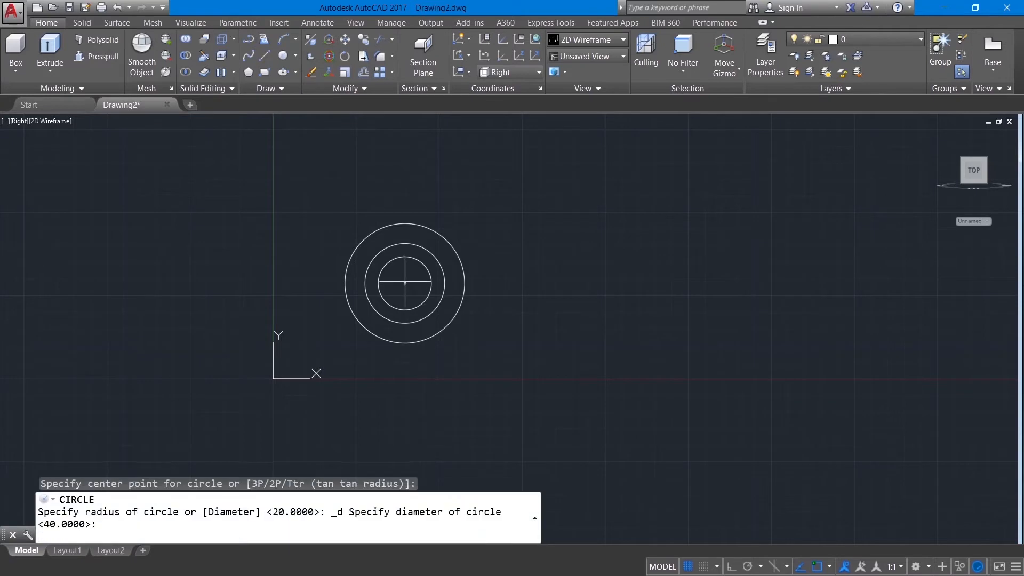
key("Return")
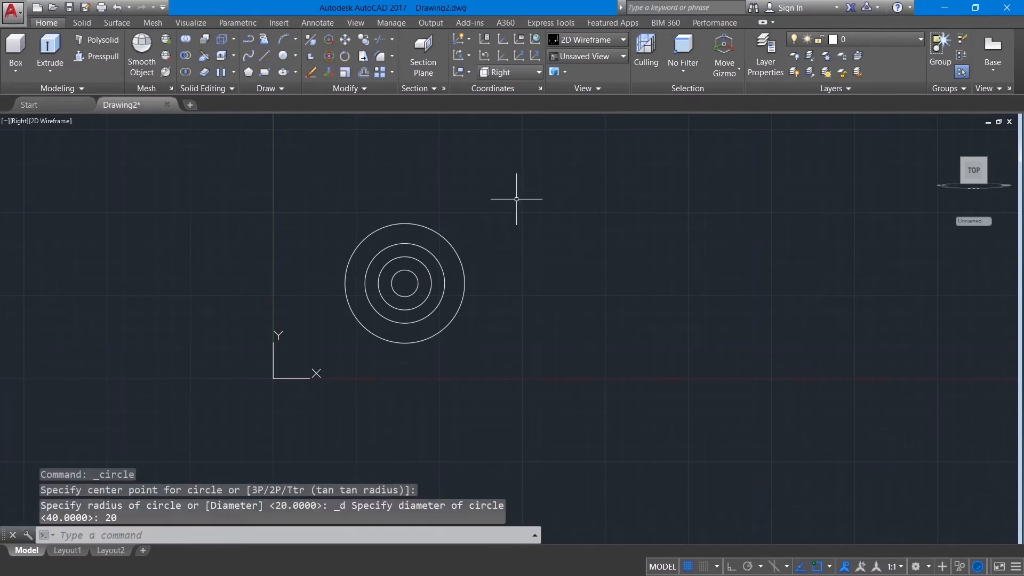
Move the 40 mm and 20 mm circles together 105 mm horizontally to the right, with Ortho on
type("M")
key("Return")
left_click(417, 282)
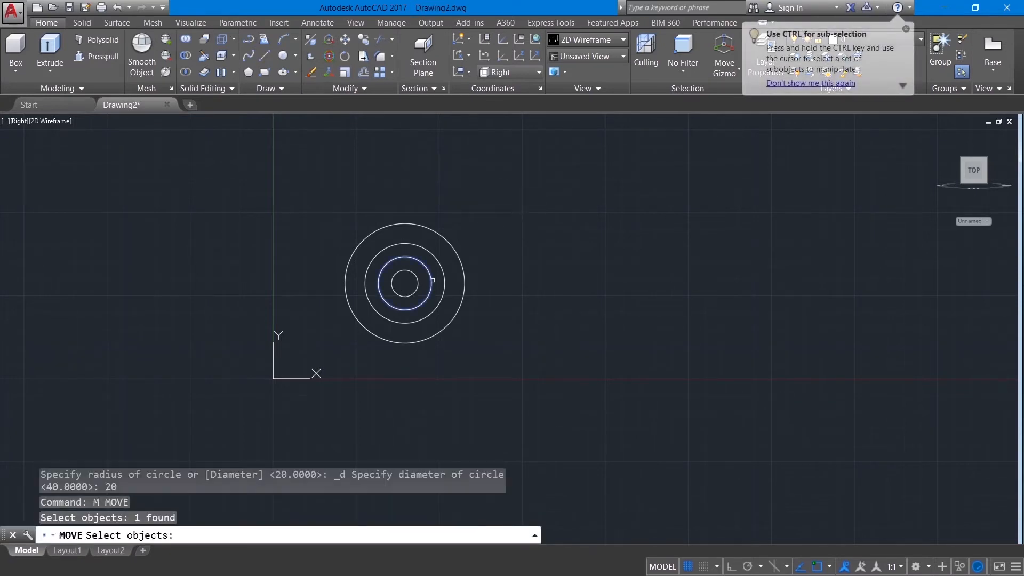
left_click(417, 281)
key("Return")
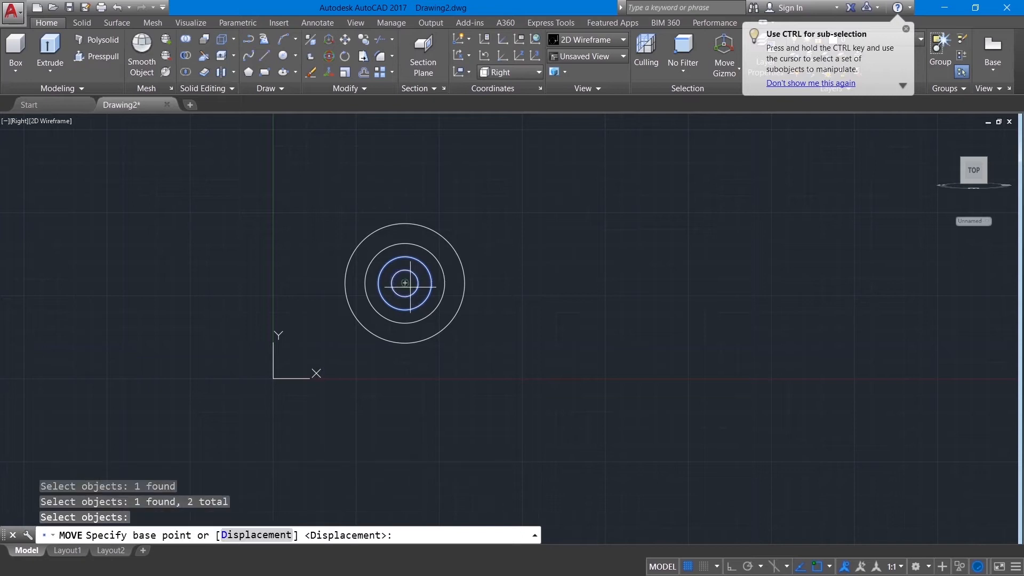
left_click(406, 283)
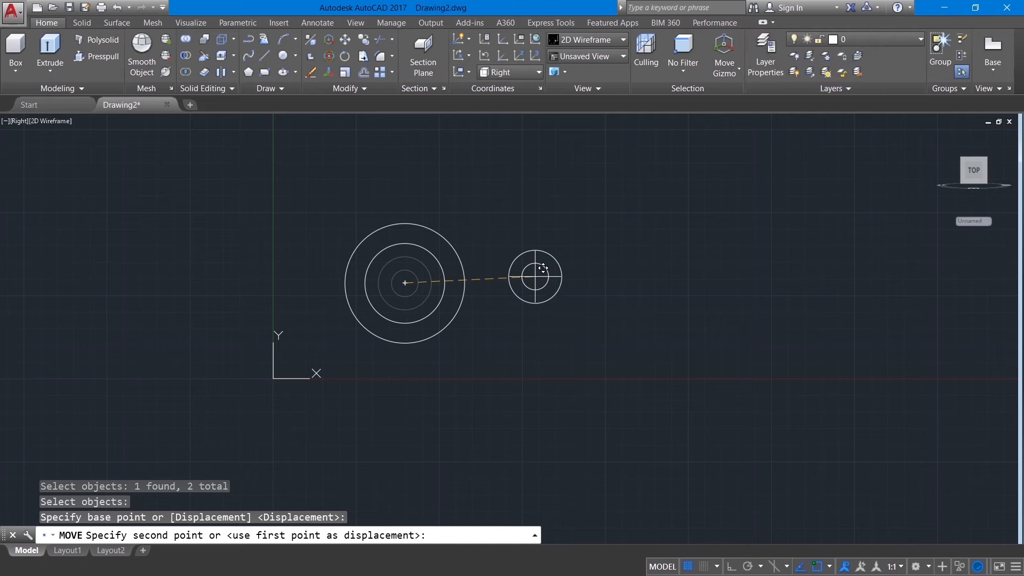
key("F8")
type("1")
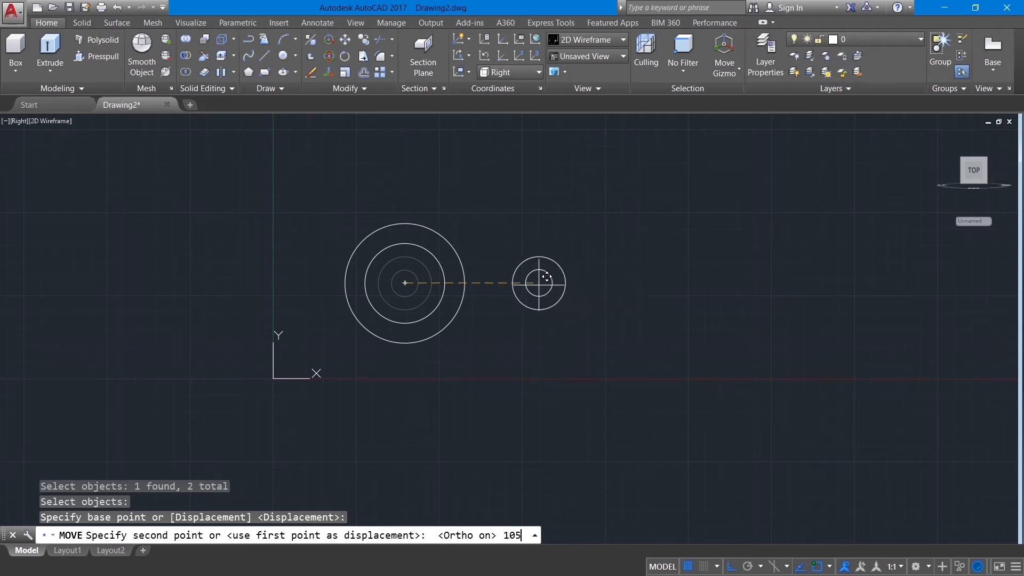
type("05")
key("Return")
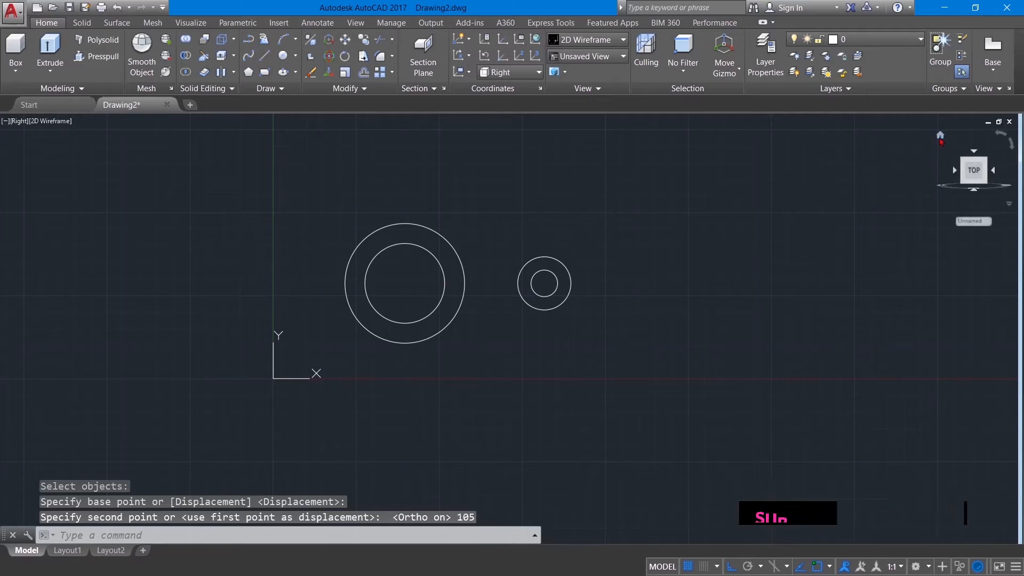
In the 3D home view, Presspull the ring between the two small circles to a height of 71 mm
left_click(939, 136)
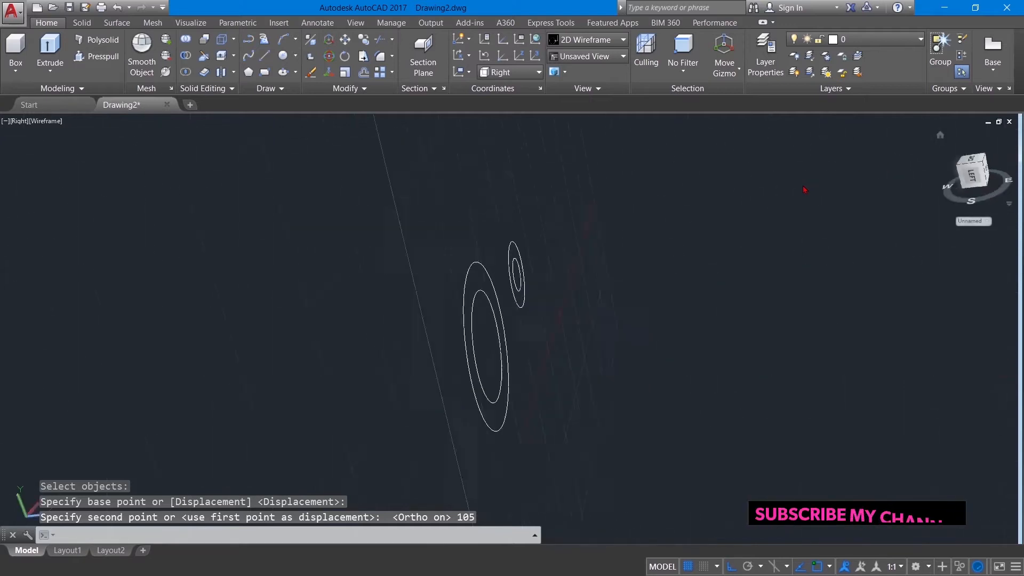
left_click(96, 56)
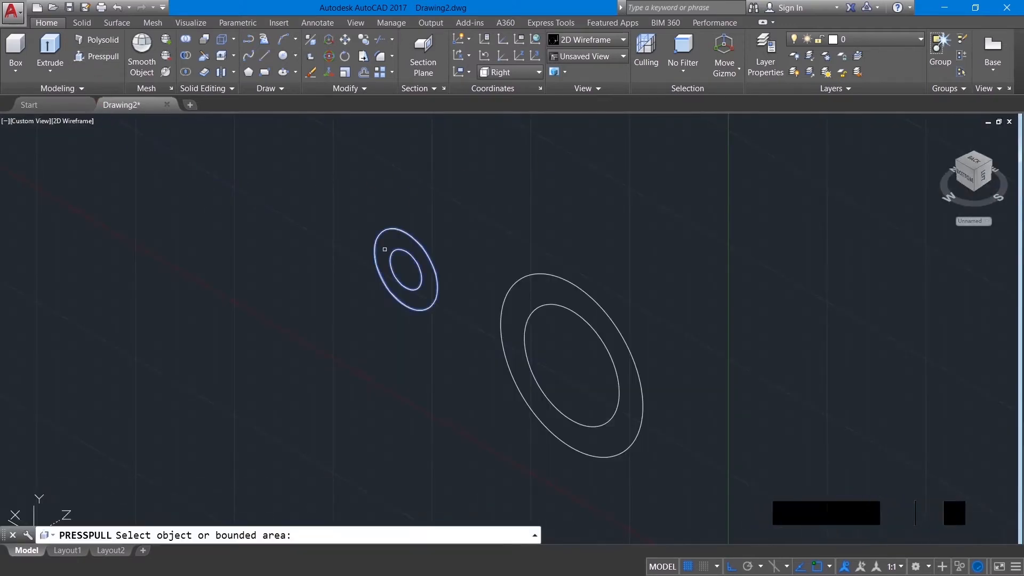
left_click(385, 249)
key("Return")
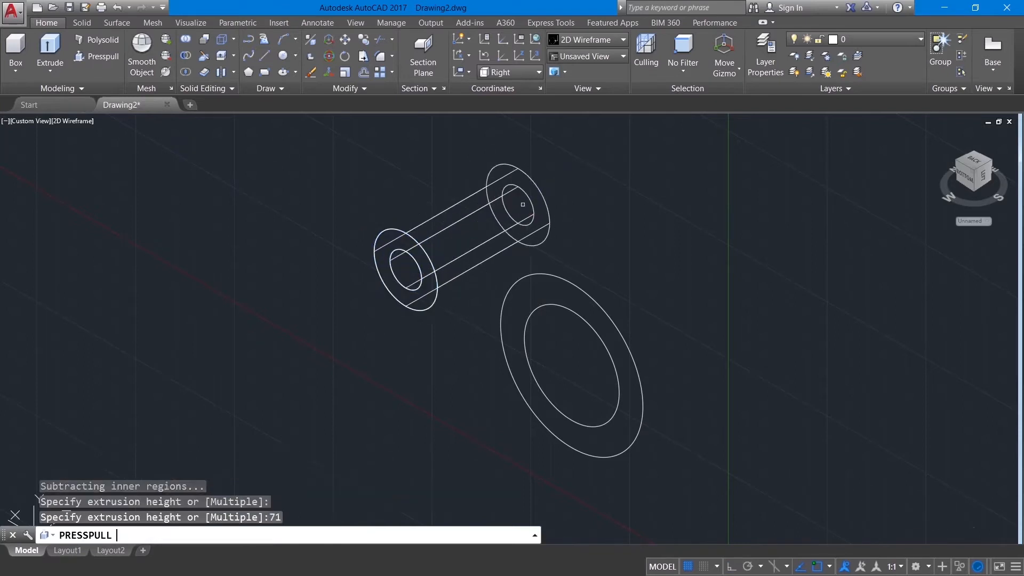
Presspull the ring between the 90 mm and 60 mm circles to a height of 71 mm
left_click(571, 366)
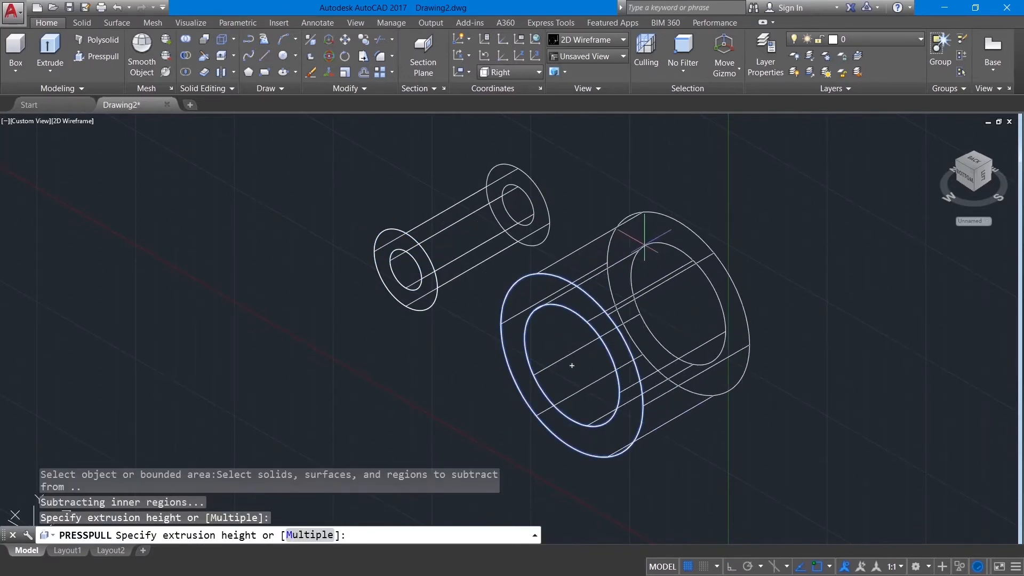
type("71")
key("Return")
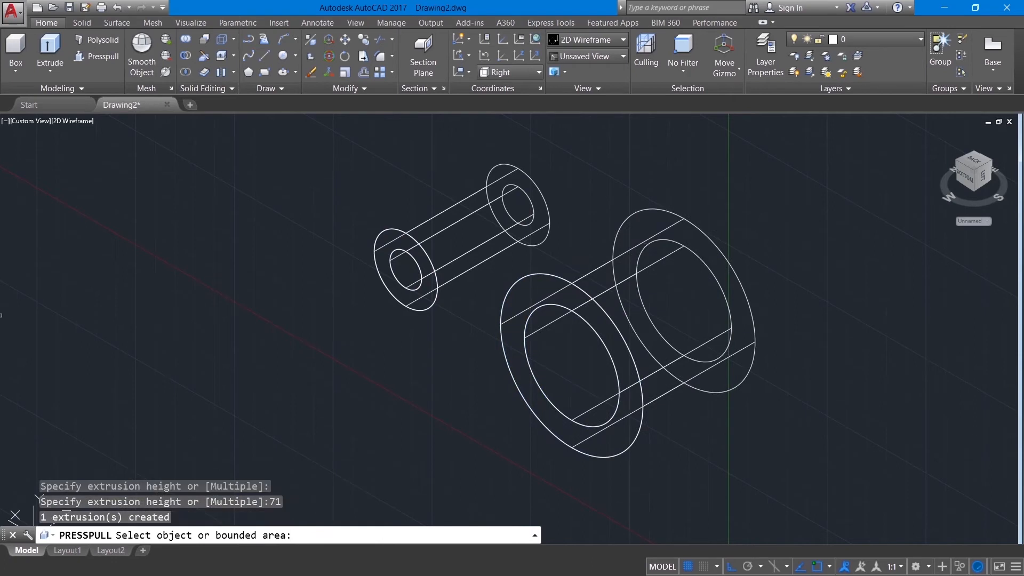
key("Return")
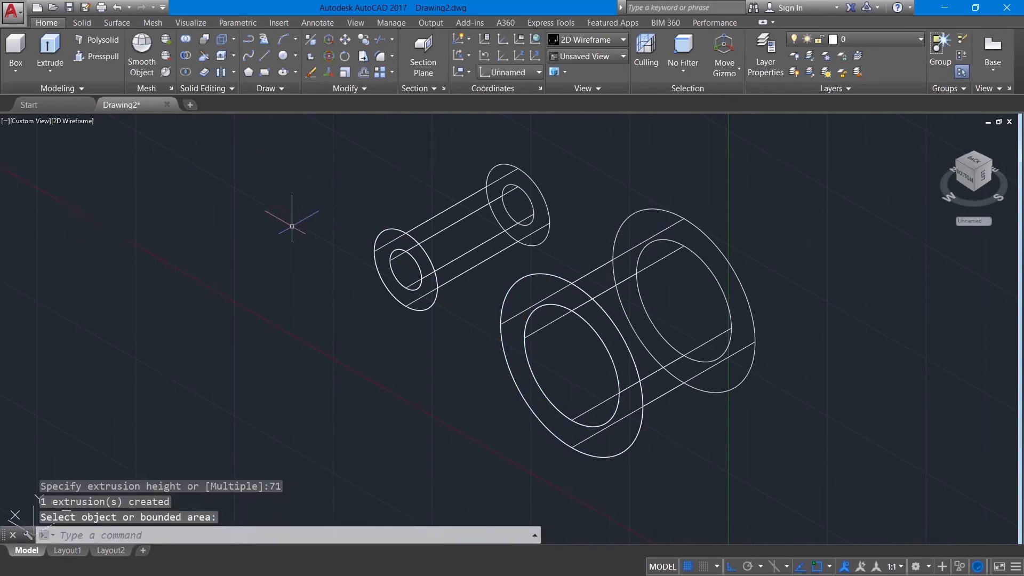
Display the two hollow cylinders in the Shaded visual style and return the viewport to the Right view
left_click(75, 122)
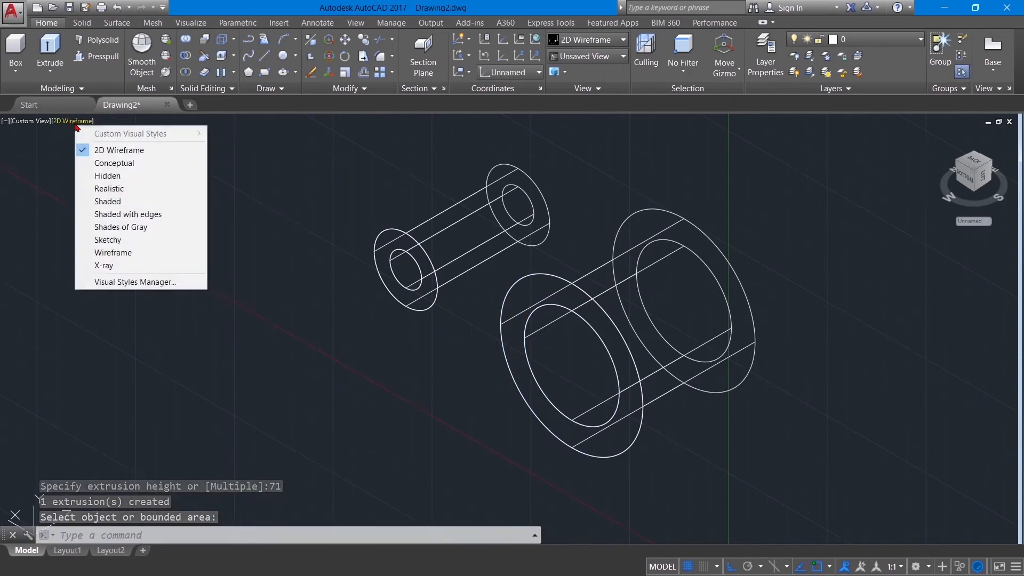
left_click(110, 200)
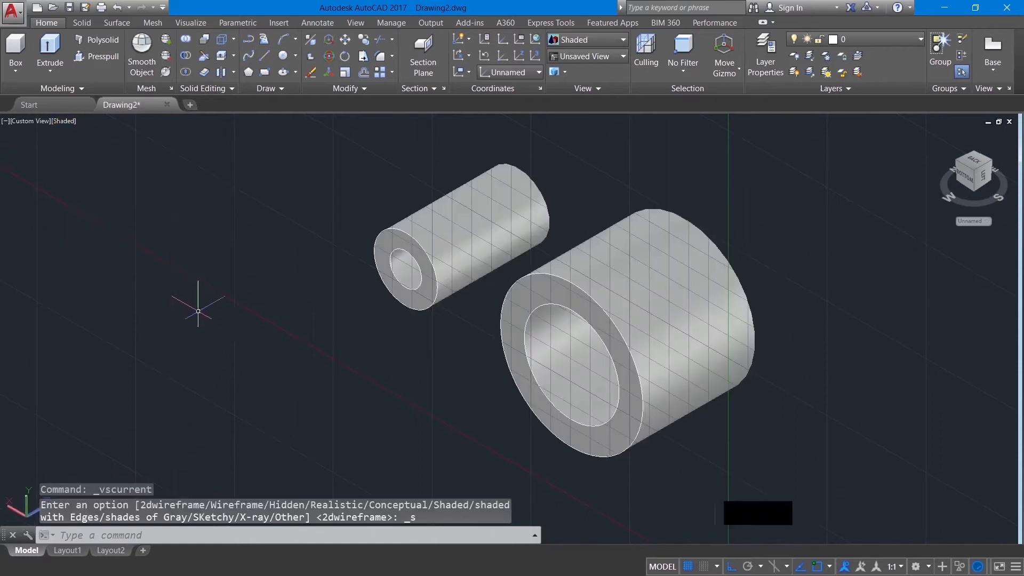
left_click(26, 128)
left_click(37, 188)
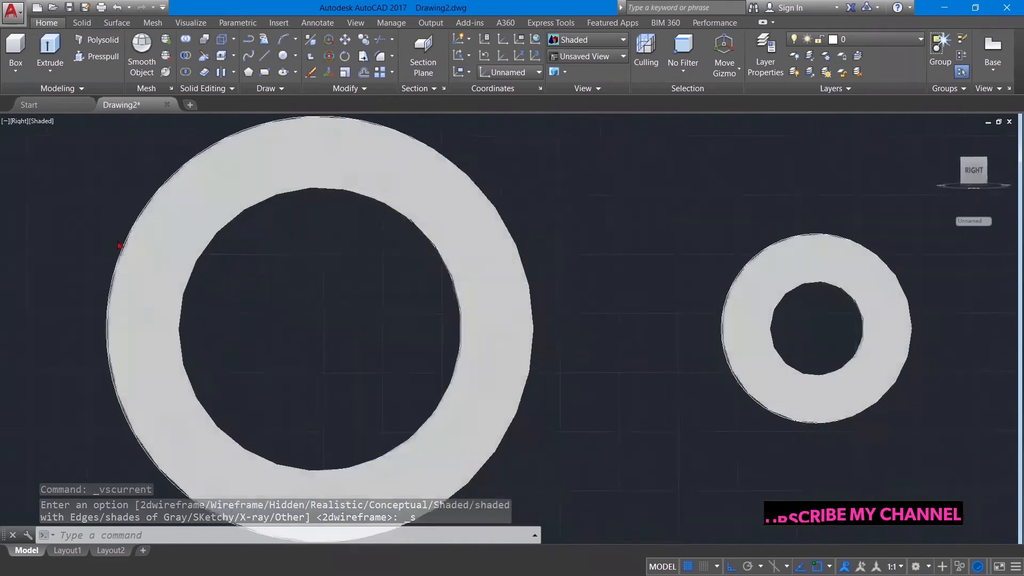
Draw a circle with a 55 mm radius concentric with the large hollow cylinder
left_click(296, 56)
left_click(307, 101)
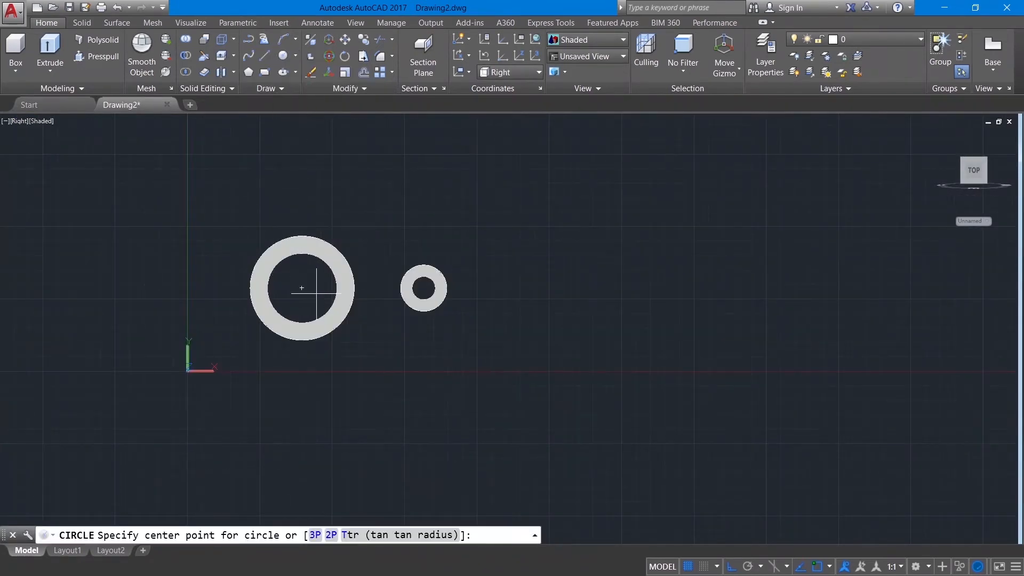
left_click(301, 288)
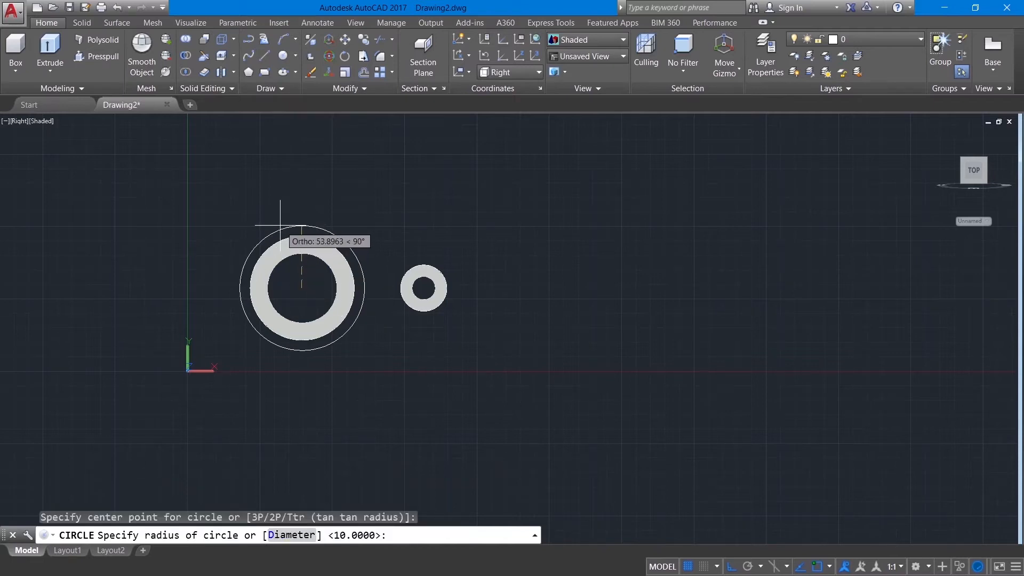
type("55")
key("Return")
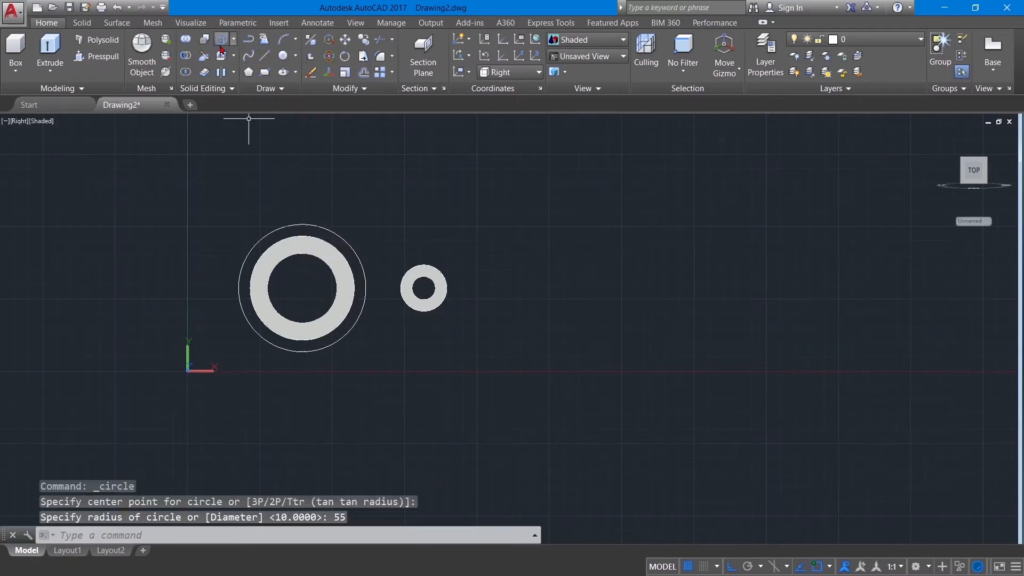
Draw a circle with a 30 mm radius concentric with the small hollow cylinder
left_click(296, 56)
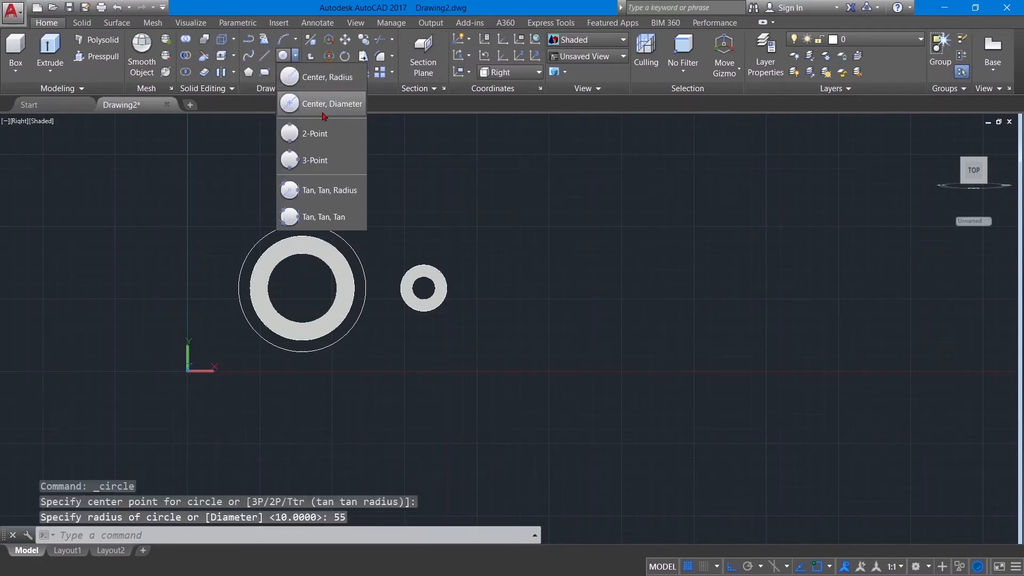
left_click(315, 82)
left_click(424, 288)
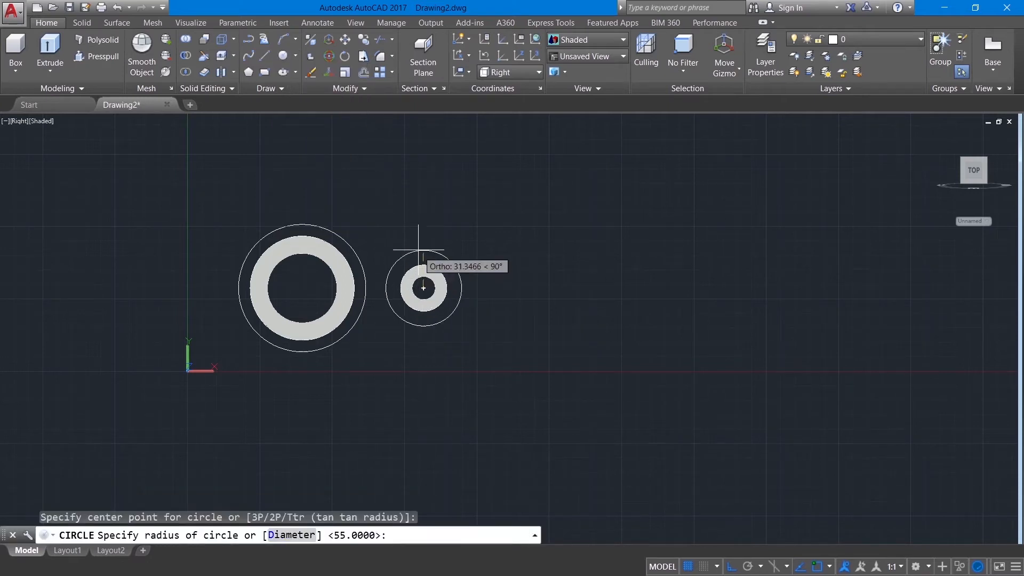
type("30")
key("Return")
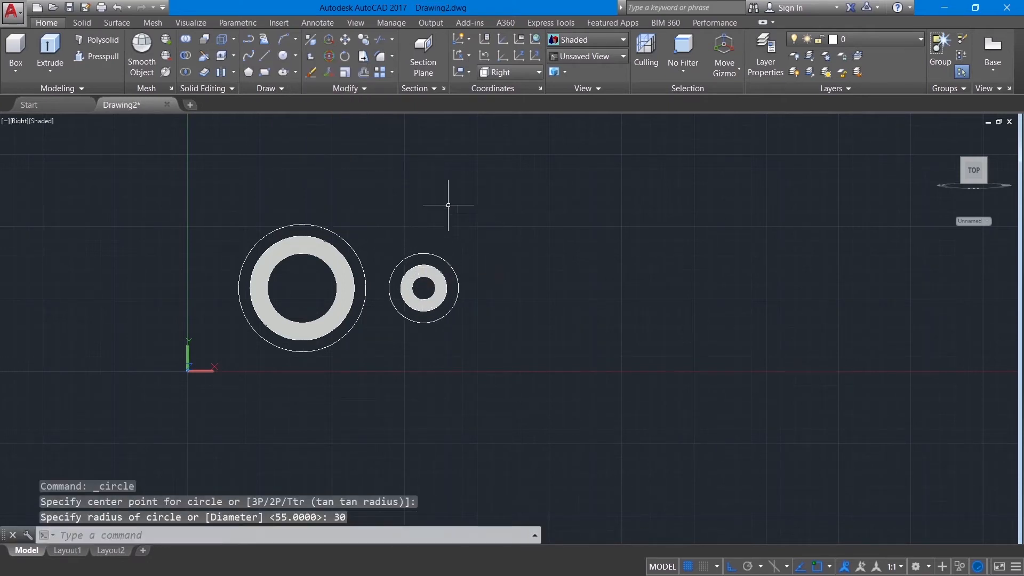
Draw a line tangent to the upper sides of the 55 mm and 30 mm radius circles
type("l")
key("Return")
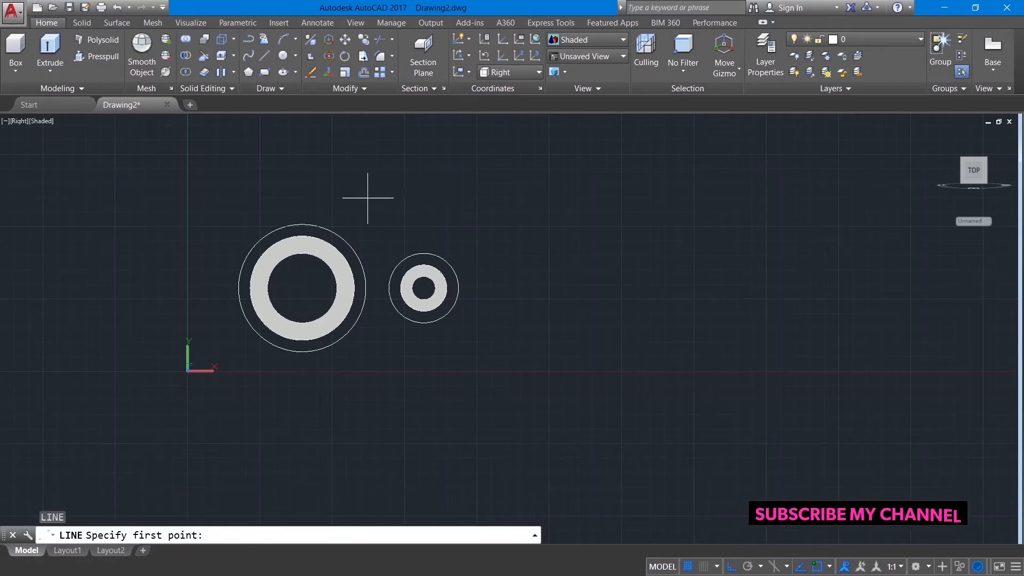
right_click(349, 206, "shift")
left_click(380, 377)
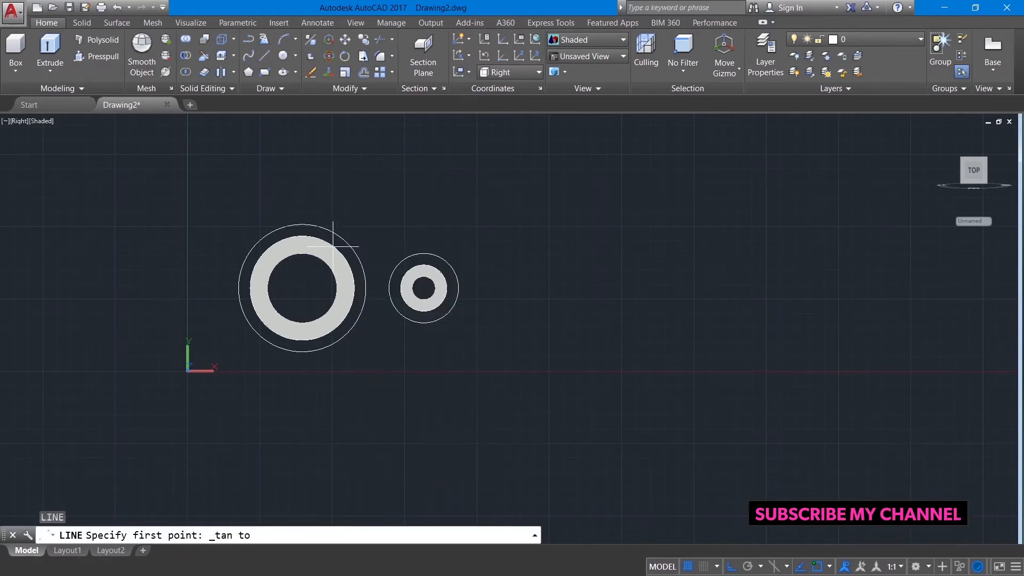
left_click(327, 224)
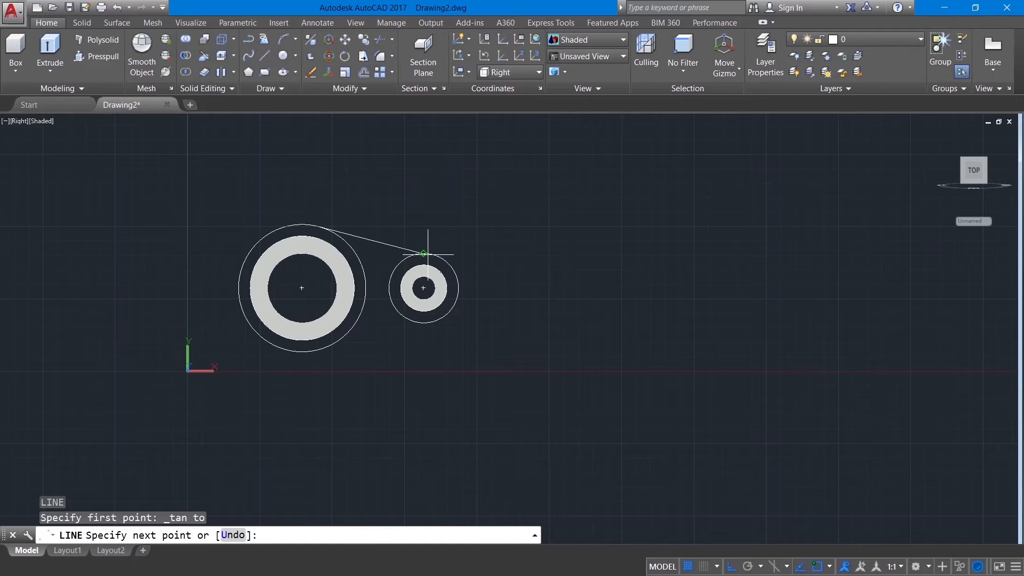
right_click(429, 254, "shift")
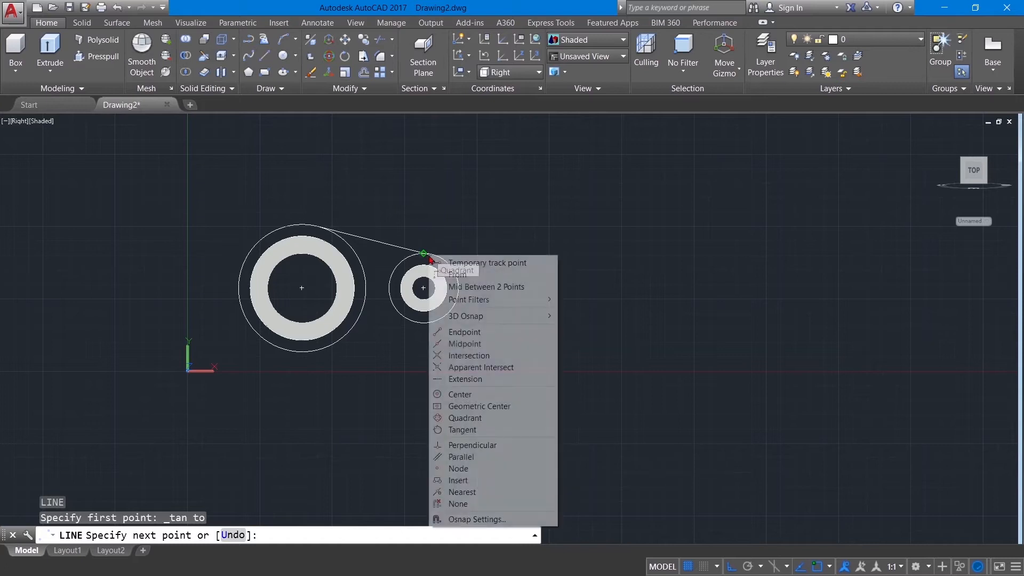
left_click(459, 429)
left_click(431, 254)
right_click(431, 254)
left_click(456, 263)
Draw a second line tangent to the lower sides of the same two outer circles
key("Return")
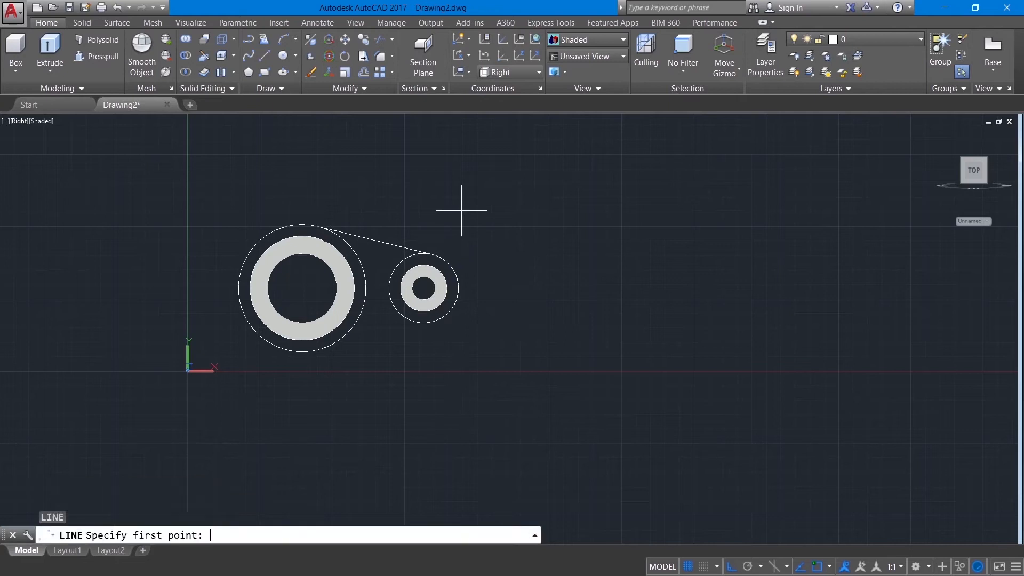
right_click(455, 222, "shift")
left_click(494, 392)
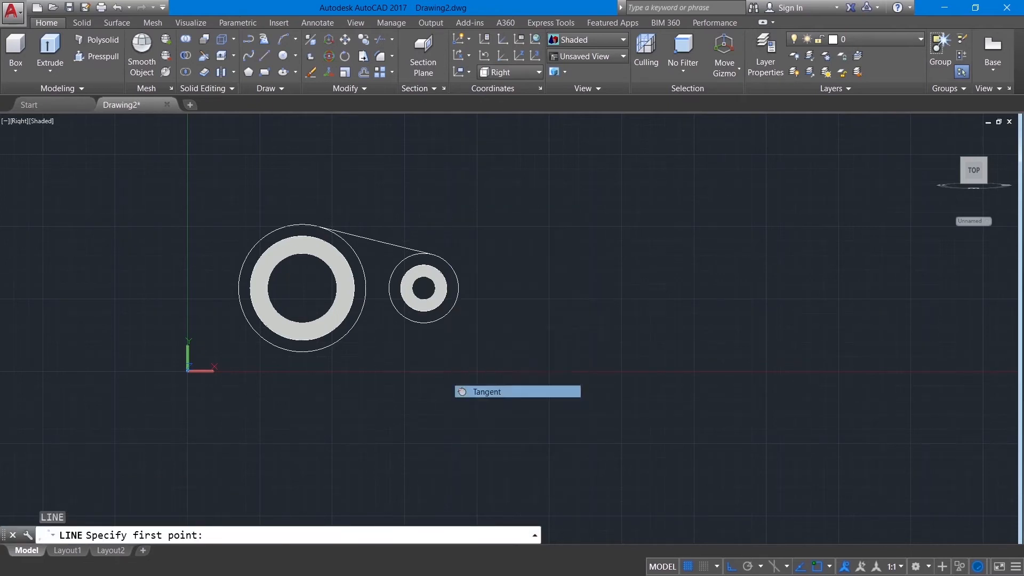
left_click(316, 349)
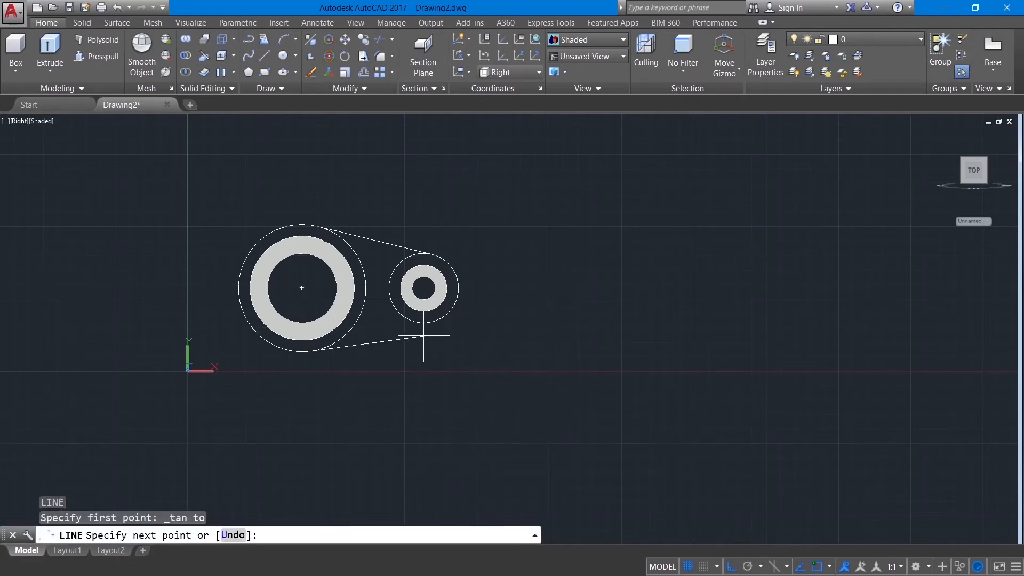
right_click(424, 344, "shift")
left_click(458, 240)
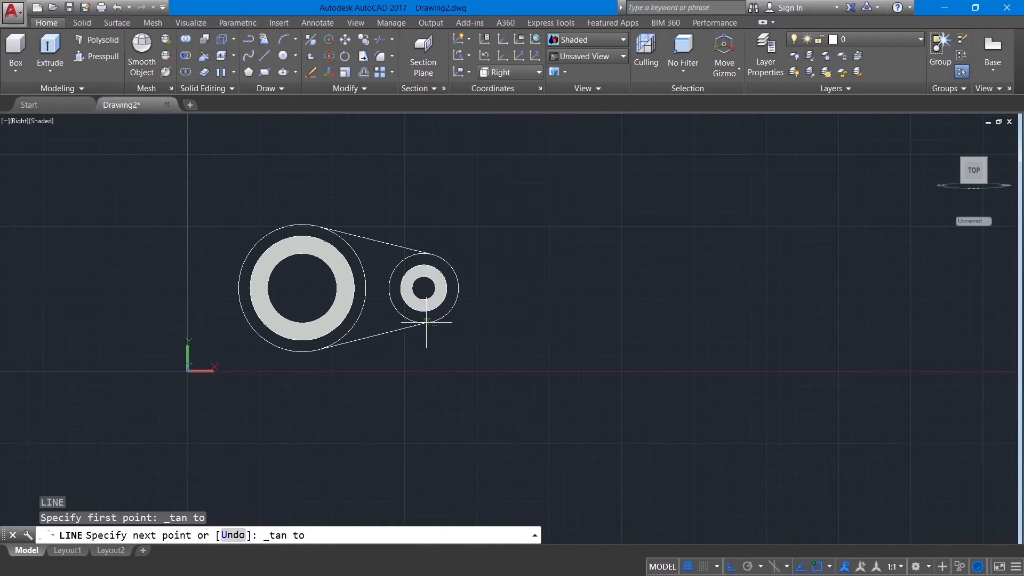
left_click(426, 322)
right_click(427, 321)
left_click(446, 331)
Trim the inner arcs of both outer circles between the two tangent lines
type("tr")
key("Return")
key("Return")
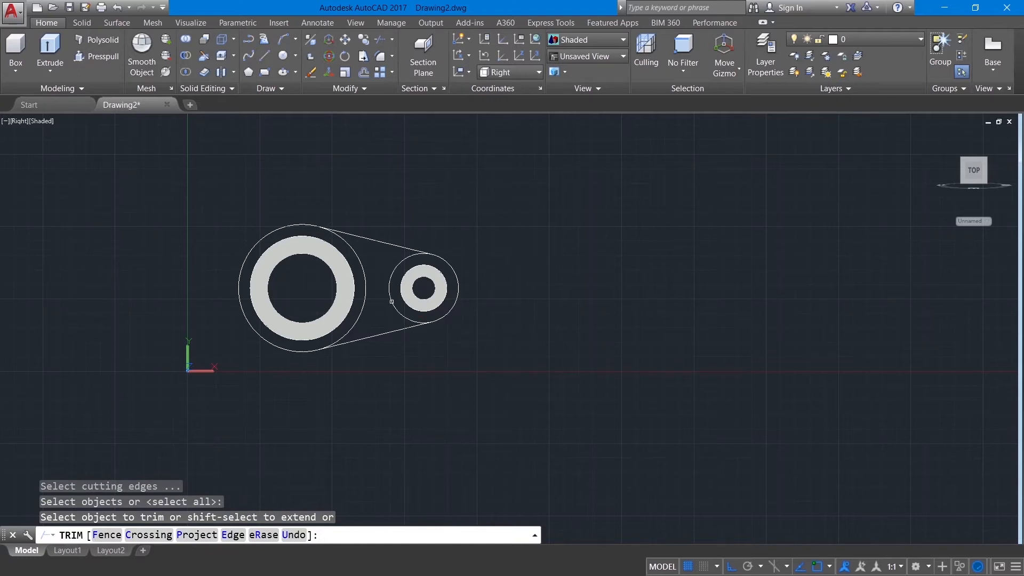
left_click(389, 289)
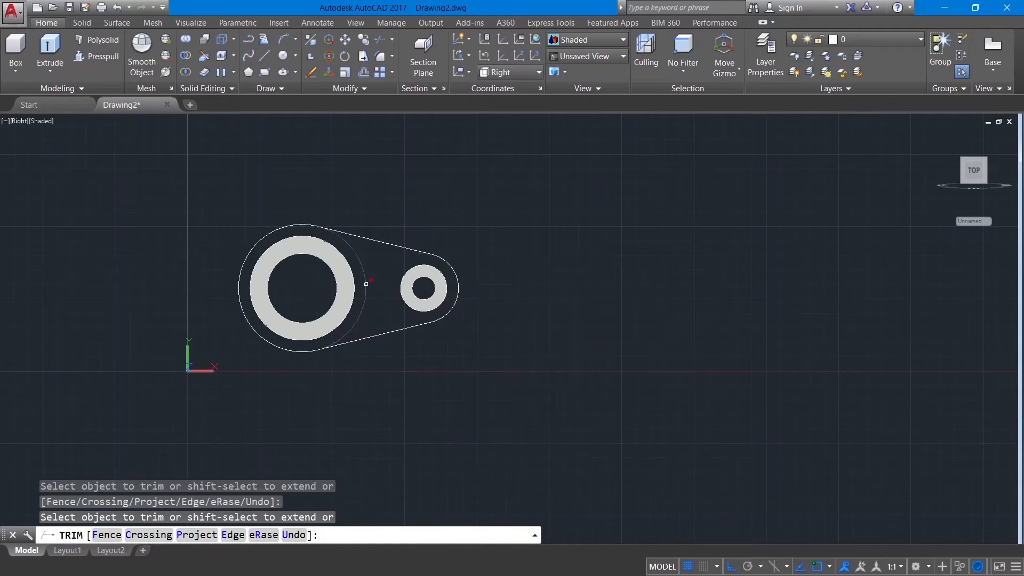
key("Return")
Join the two outer arcs and the two tangent lines into one closed polyline
type("j")
key("Return")
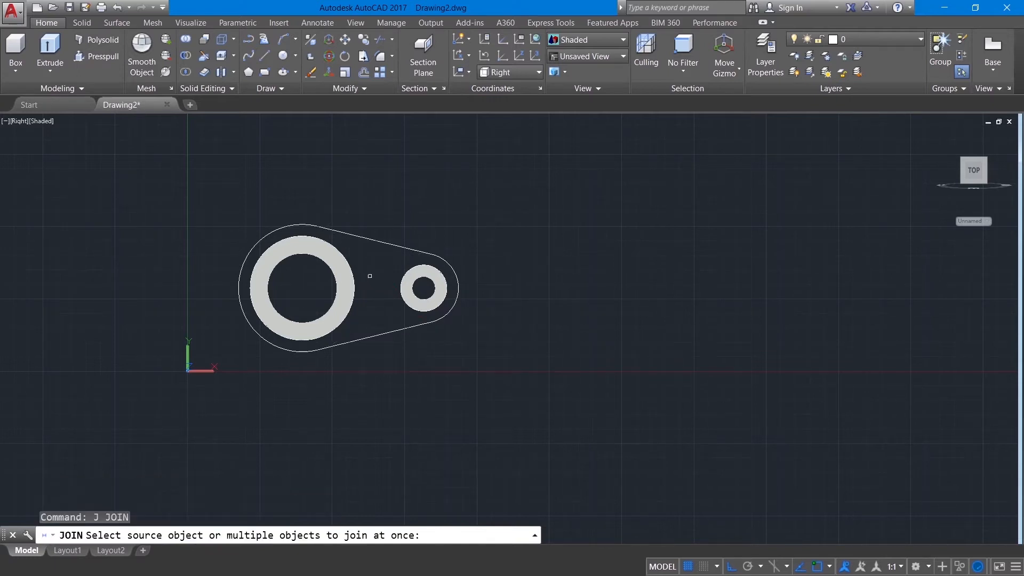
left_click(288, 225)
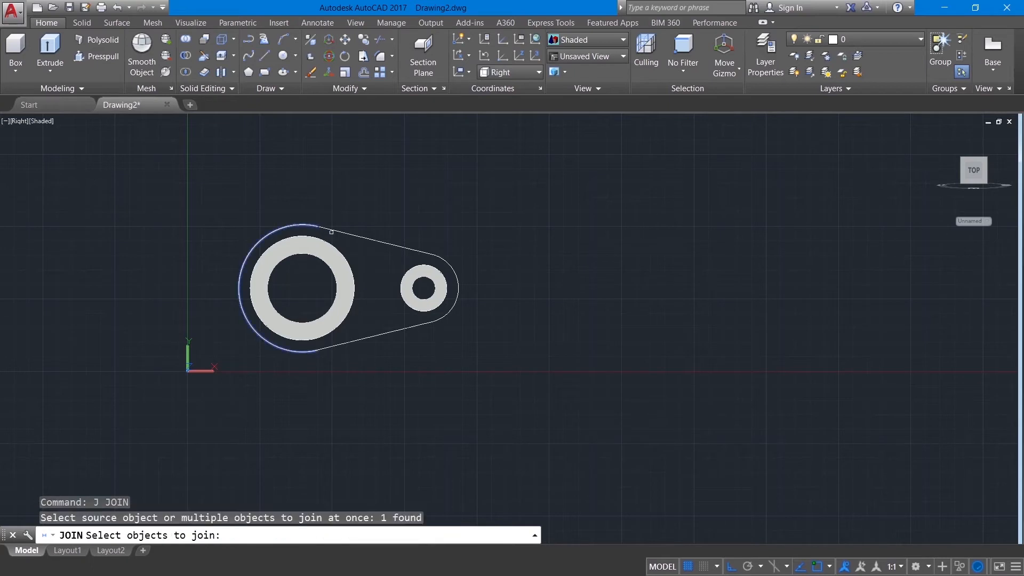
left_click(332, 232)
left_click(365, 337)
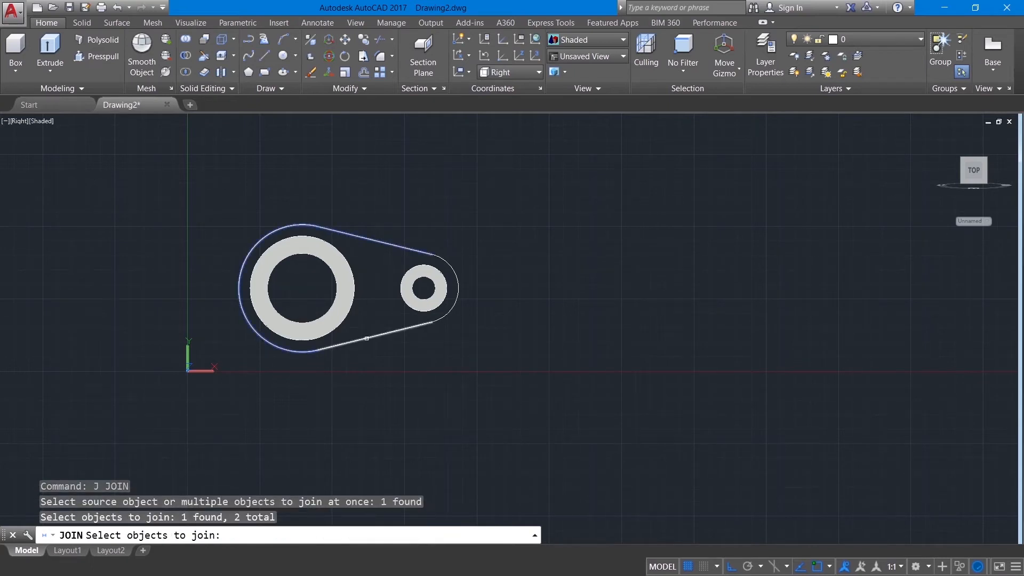
left_click(453, 310)
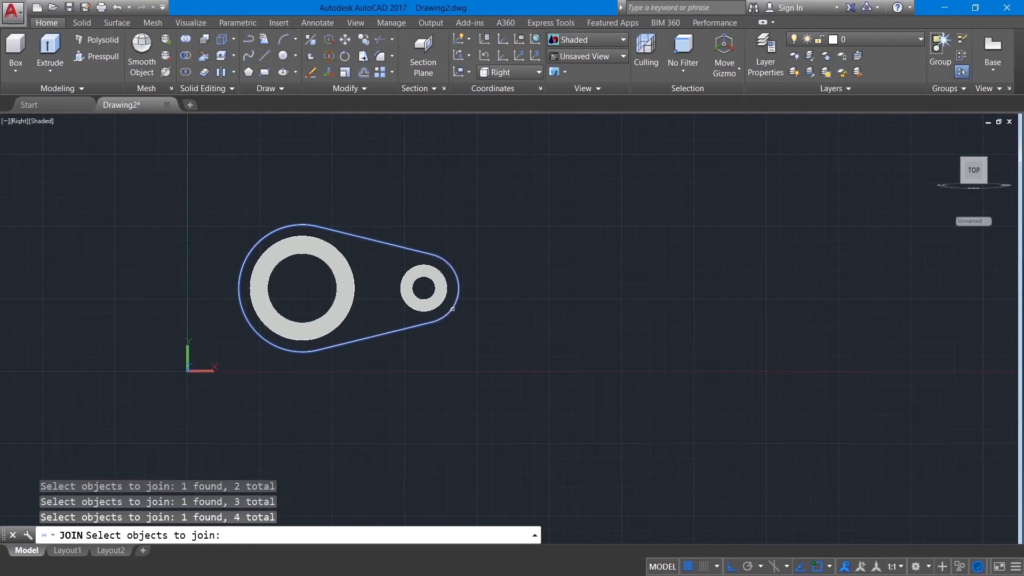
key("Return")
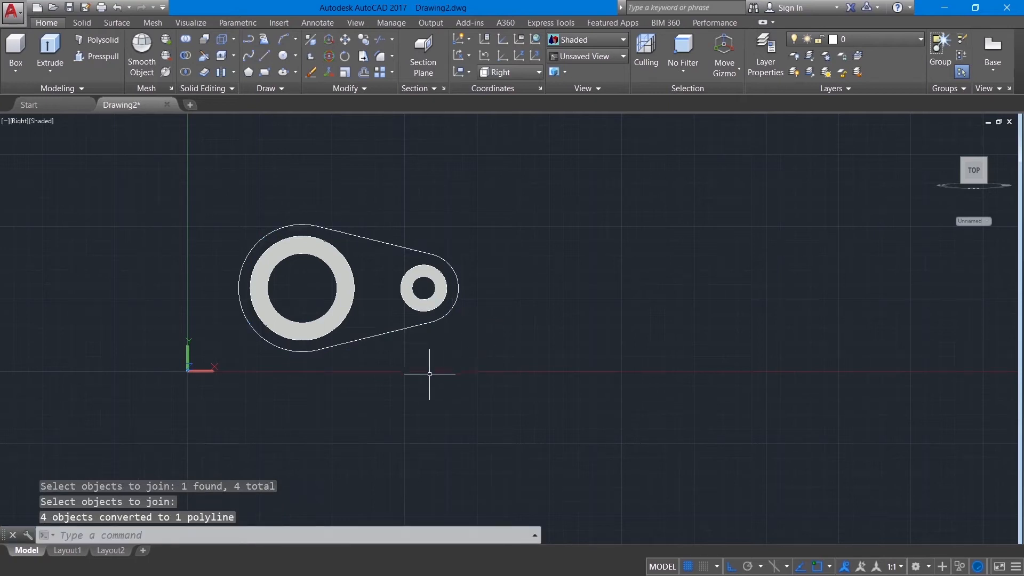
Draw a 60 mm diameter circle at the centre of the large cylinder's bore
left_click(295, 55)
left_click(312, 104)
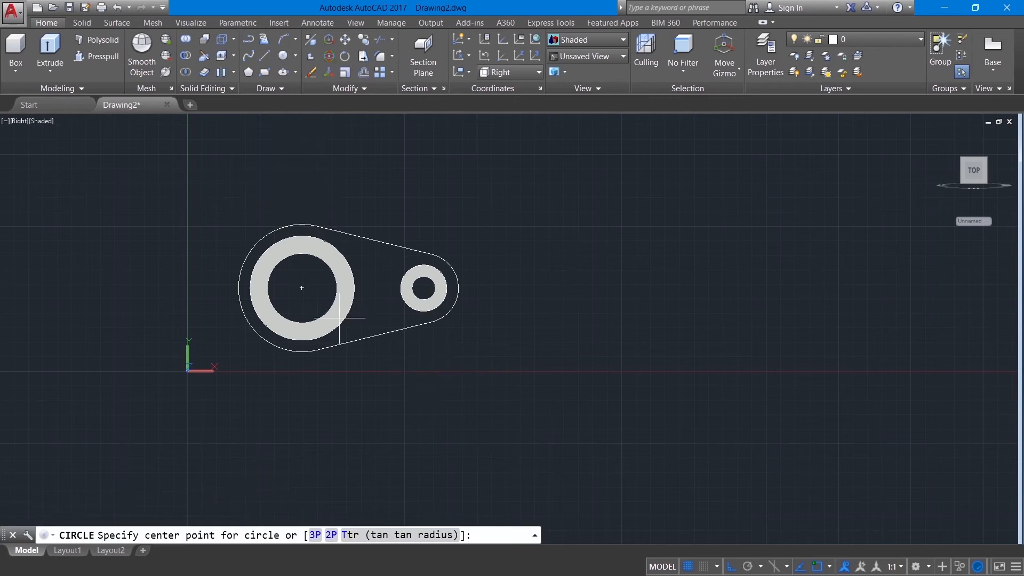
left_click(302, 288)
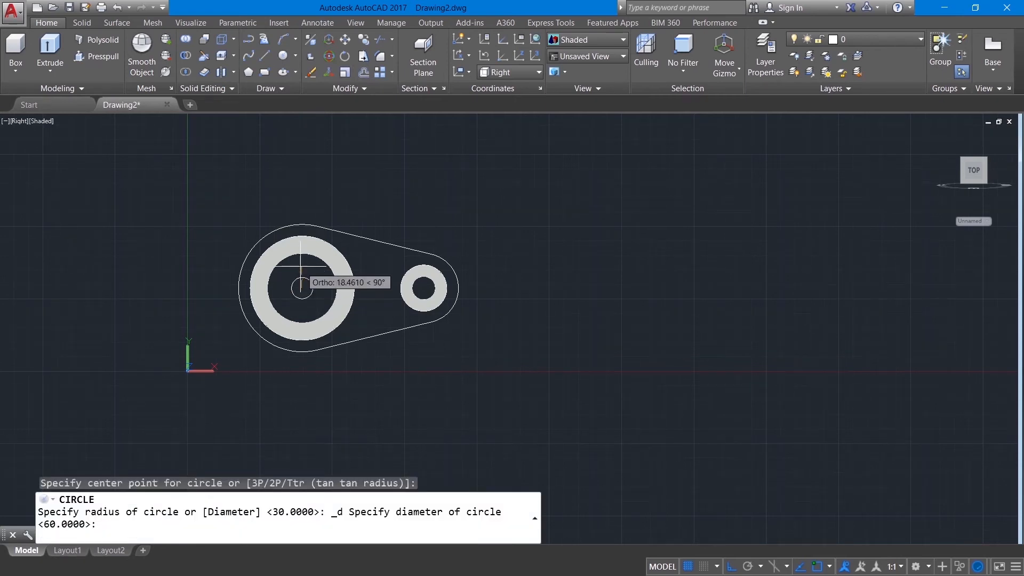
type("60")
key("Return")
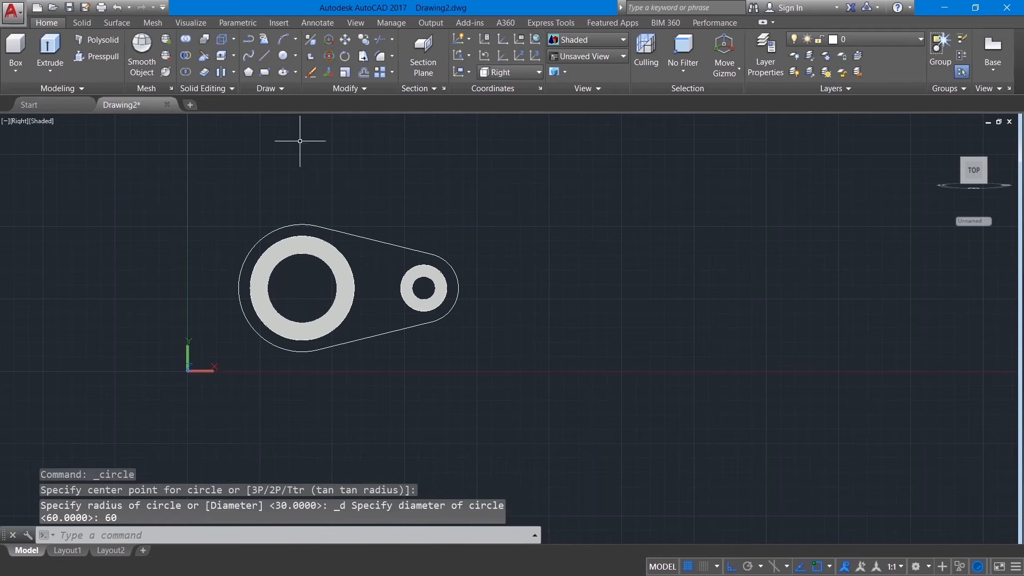
Draw a 20 mm diameter circle at the centre of the small cylinder's bore
left_click(295, 56)
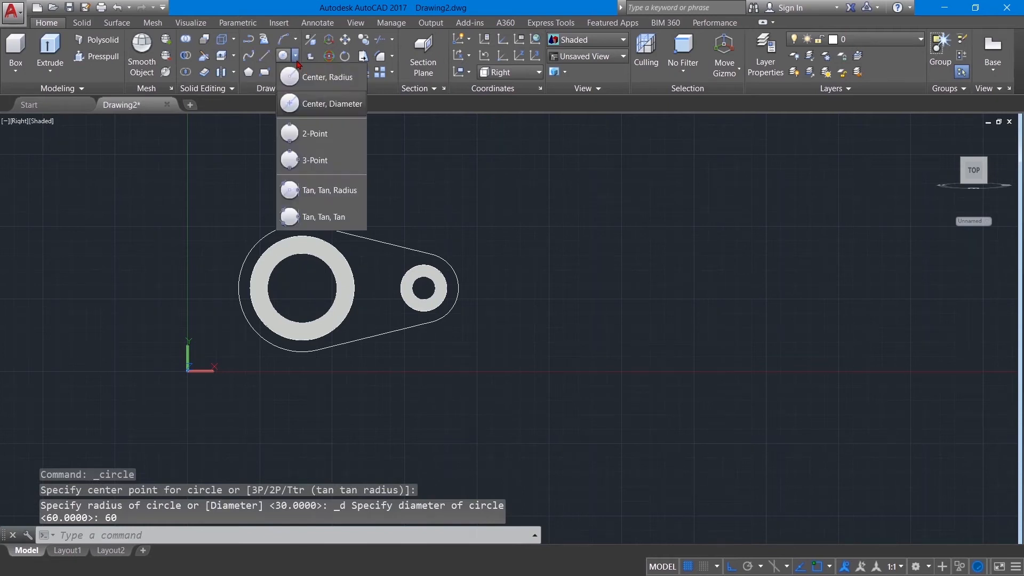
left_click(322, 104)
left_click(424, 288)
type("20")
key("Return")
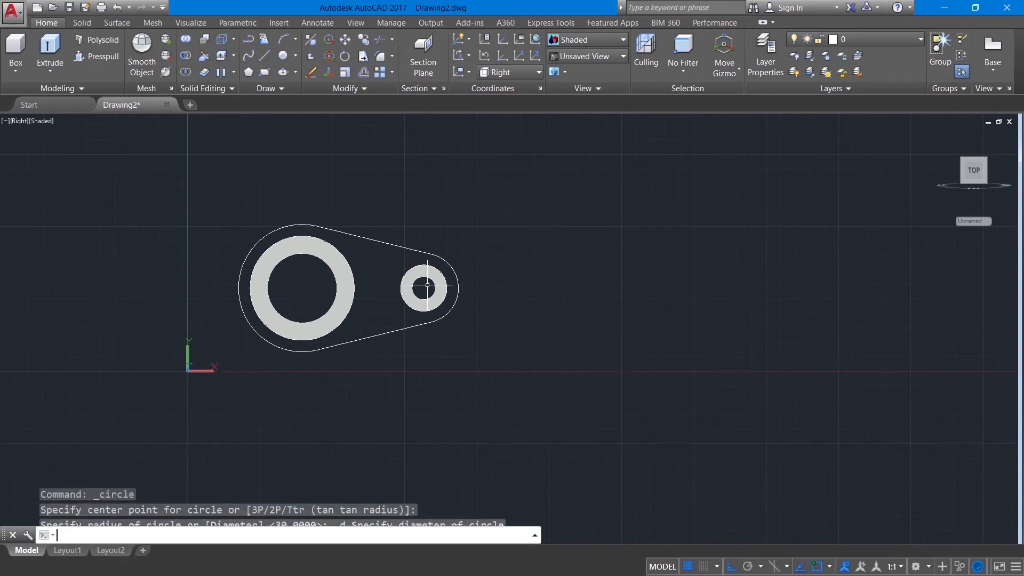
Extrude the joined outline into a thin solid plate across the ends of the two cylinders, working in a tilted 3D view
left_click_drag(974, 170, 712, 160)
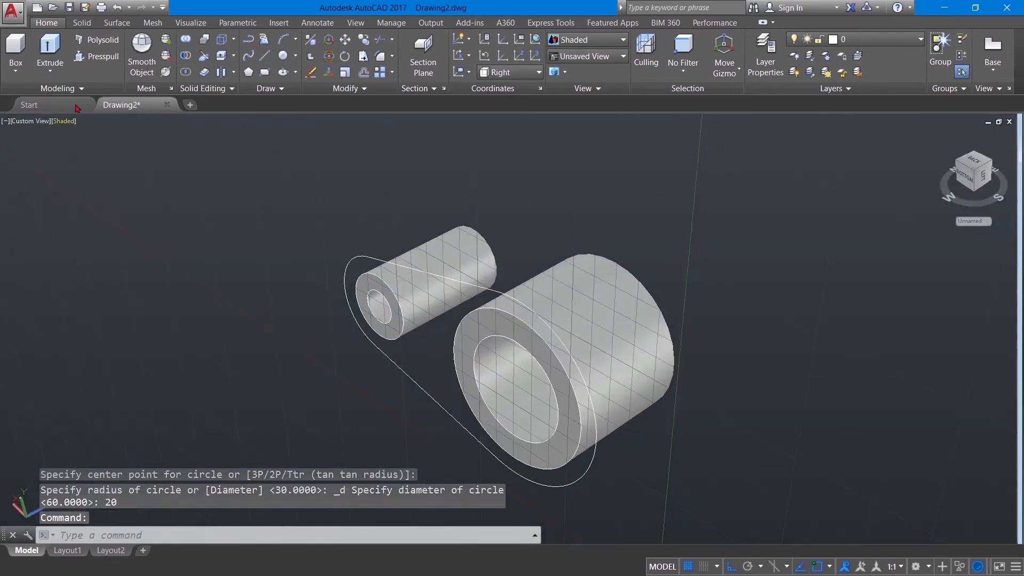
left_click(50, 54)
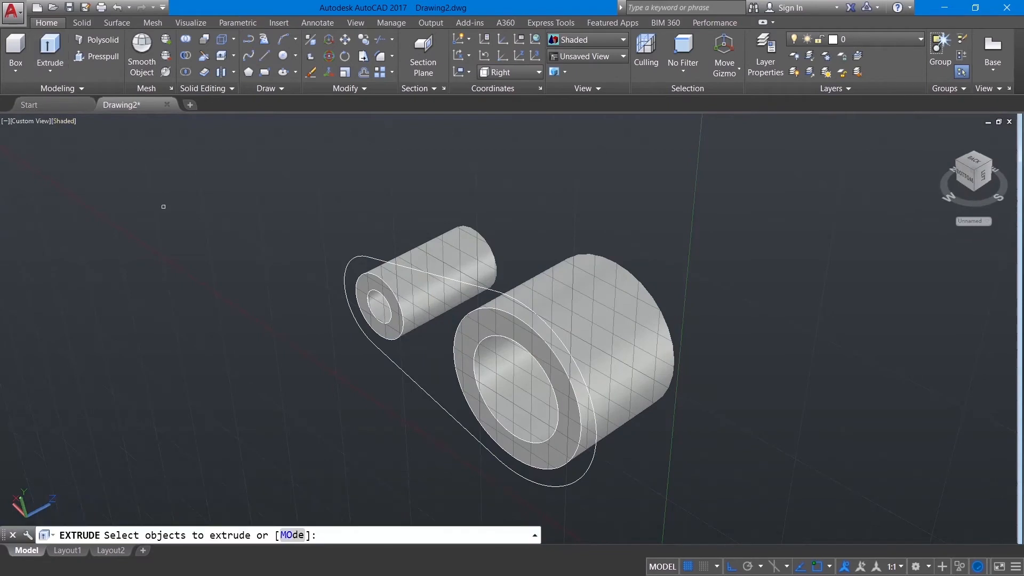
left_click(354, 258)
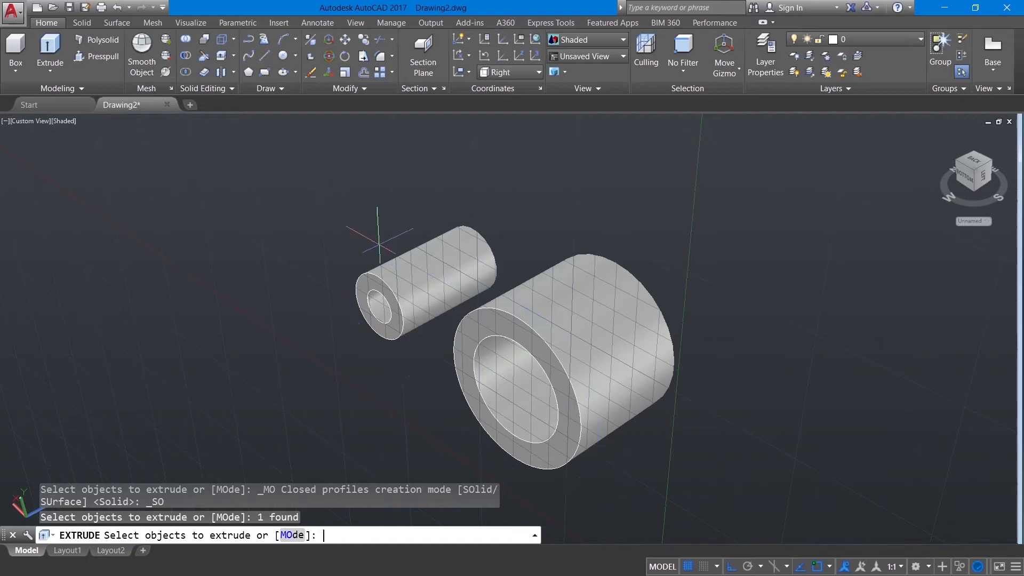
key("Return")
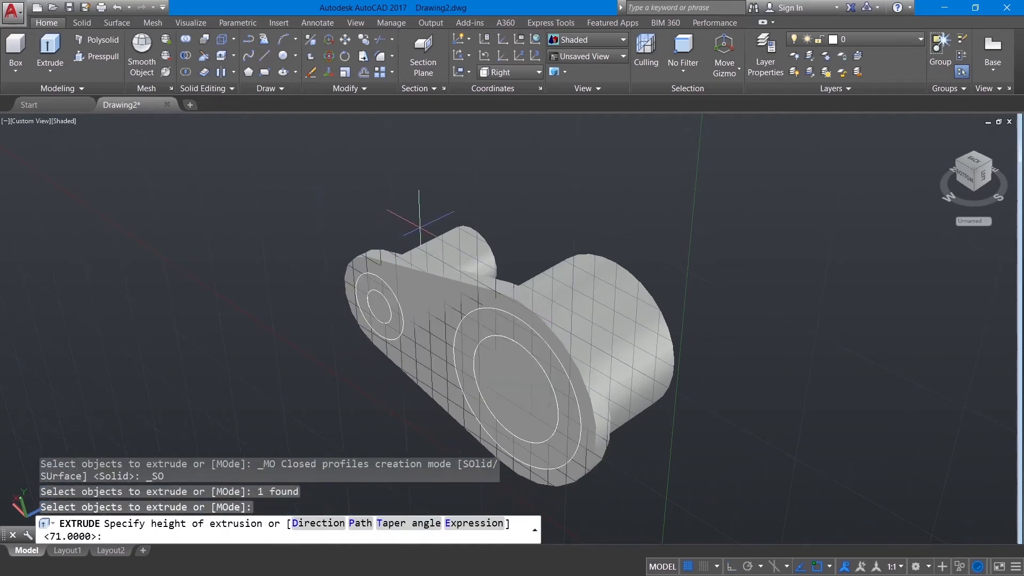
key("Return")
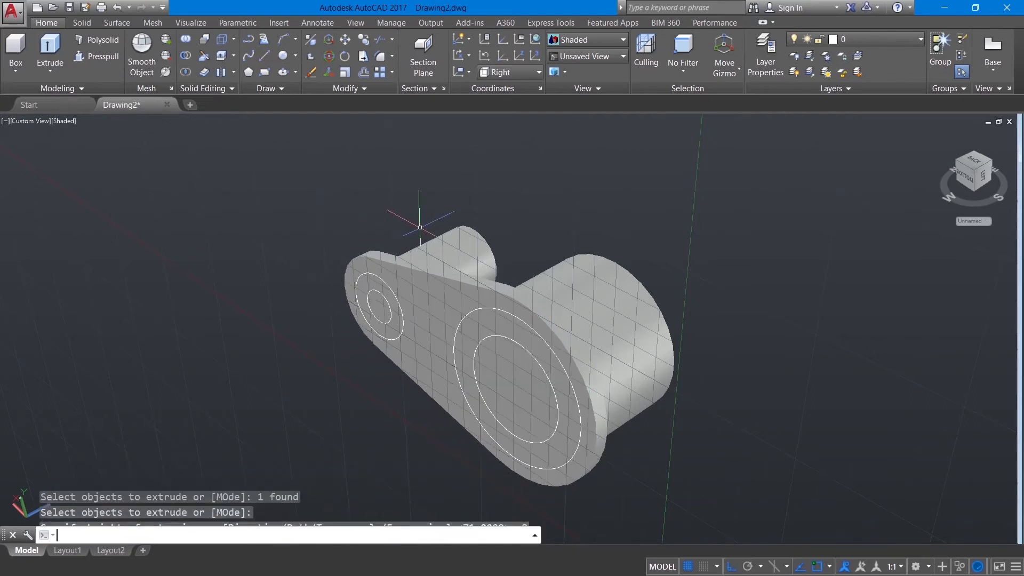
Presspull the 20 mm and 60 mm circle areas through the plate to open both bores
left_click(96, 56)
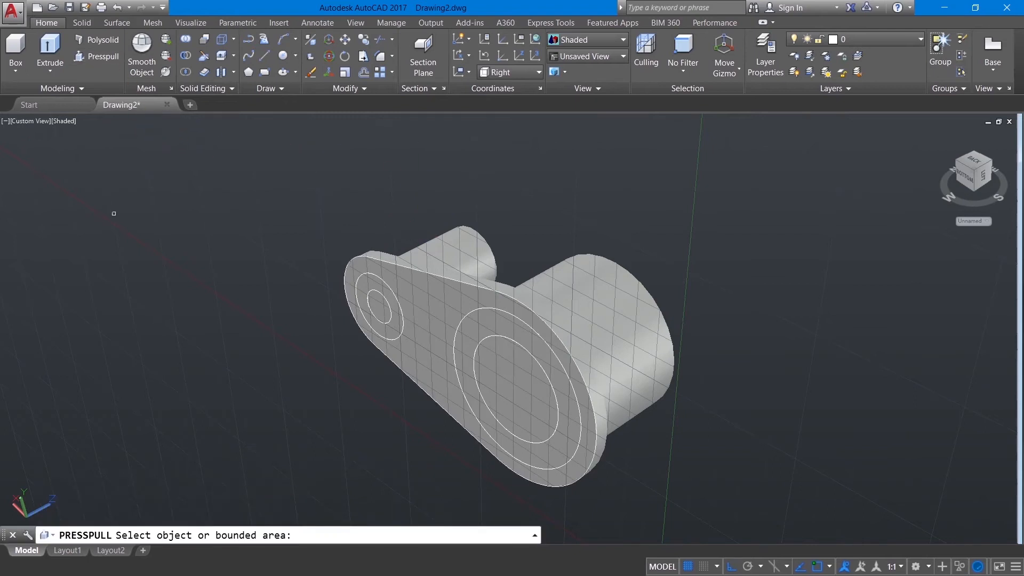
left_click(370, 309)
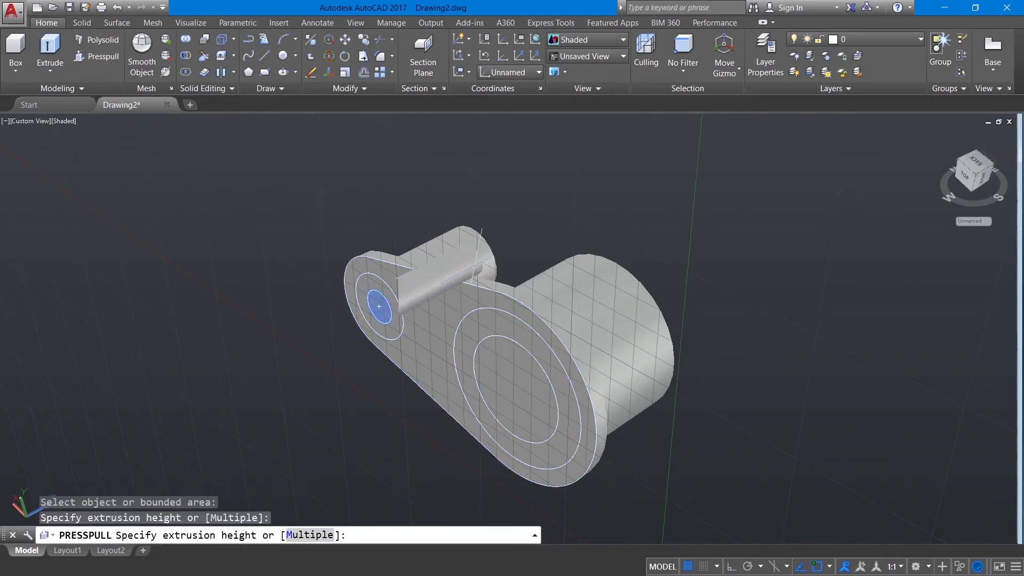
left_click(529, 246)
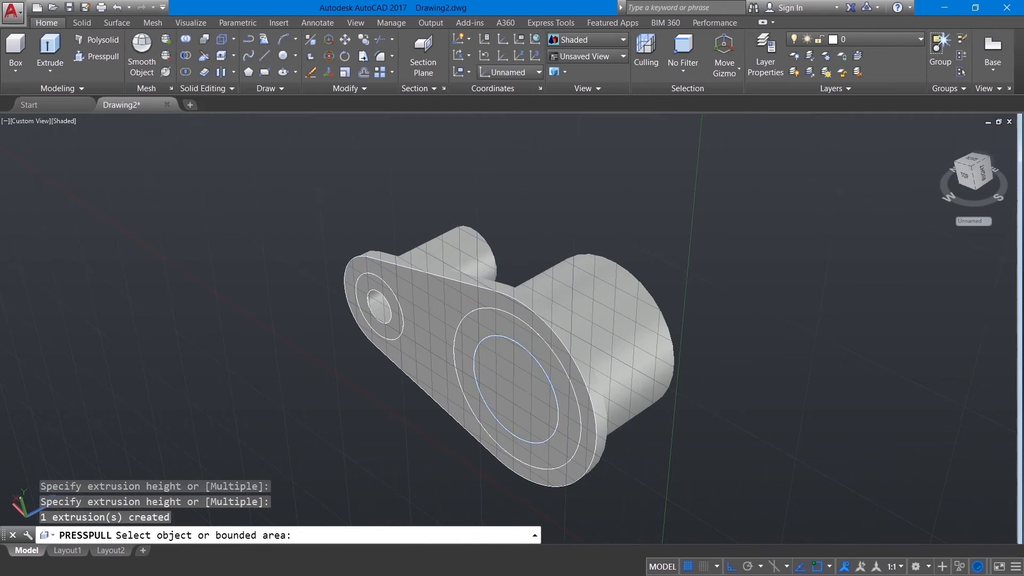
left_click(516, 389)
left_click(739, 228)
key("Return")
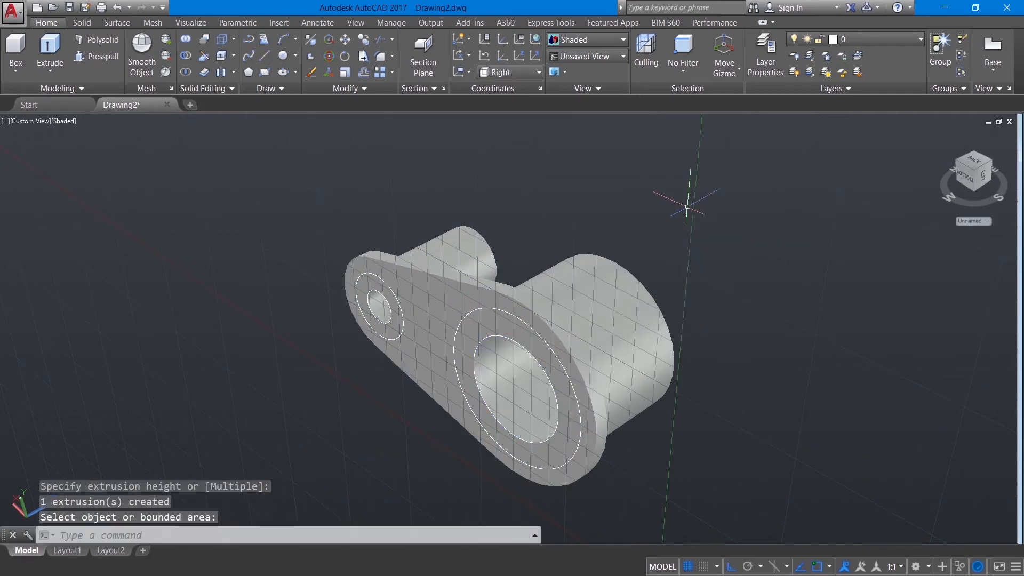
Move the connecting plate 8 mm along the cylinders' axis, inward from their front ends
type("m")
key("Return")
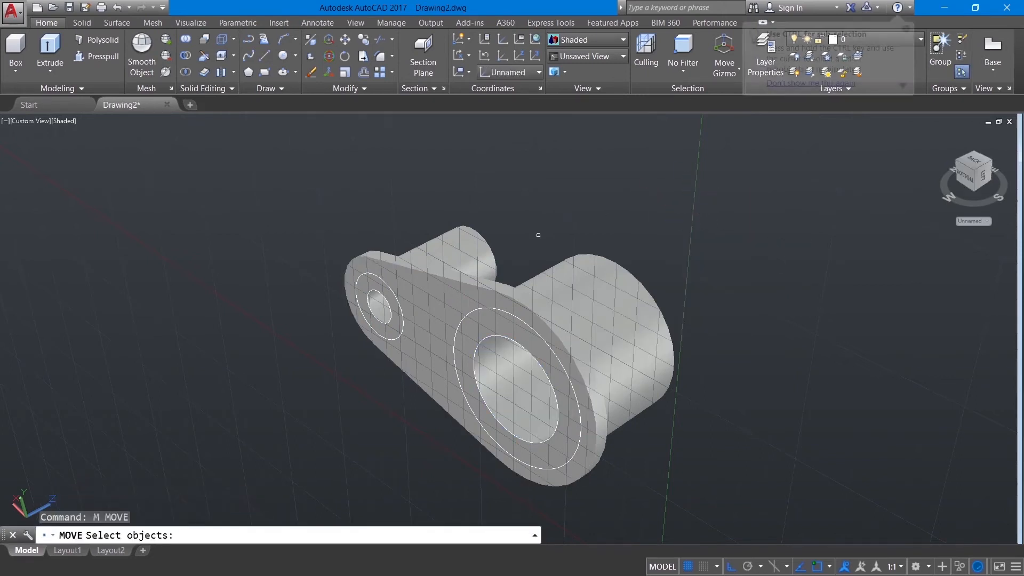
left_click(491, 281)
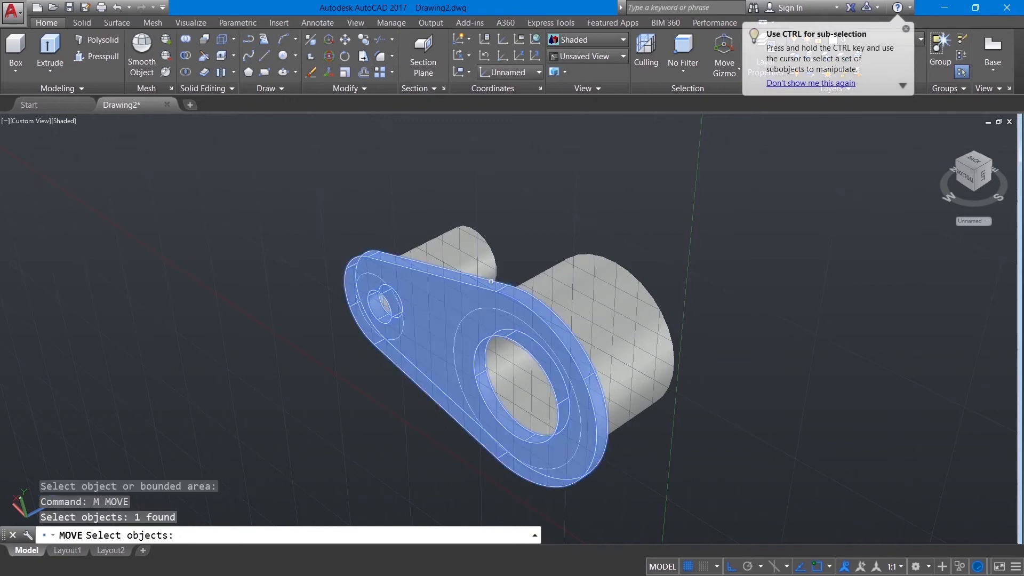
key("Return")
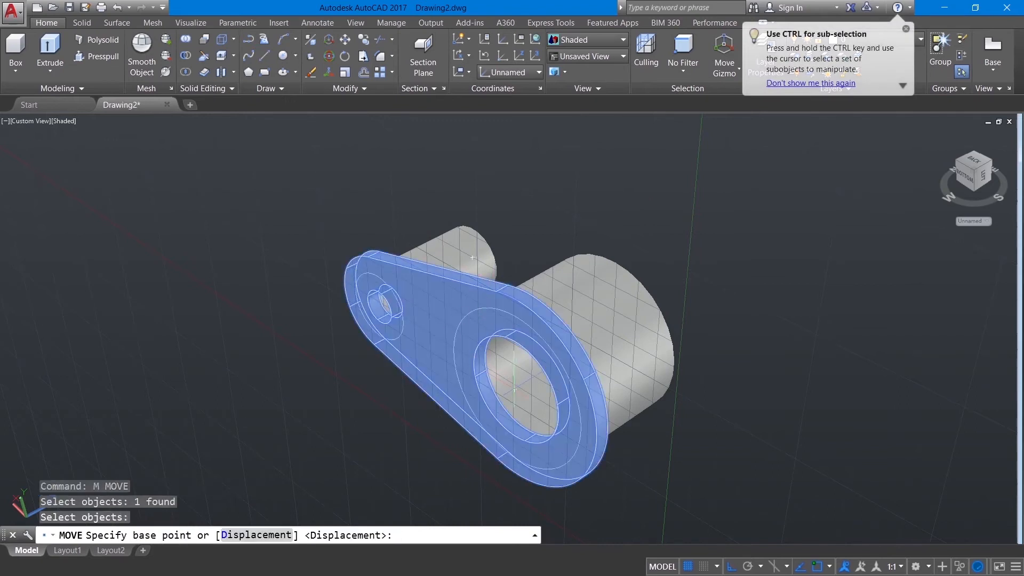
left_click(512, 389)
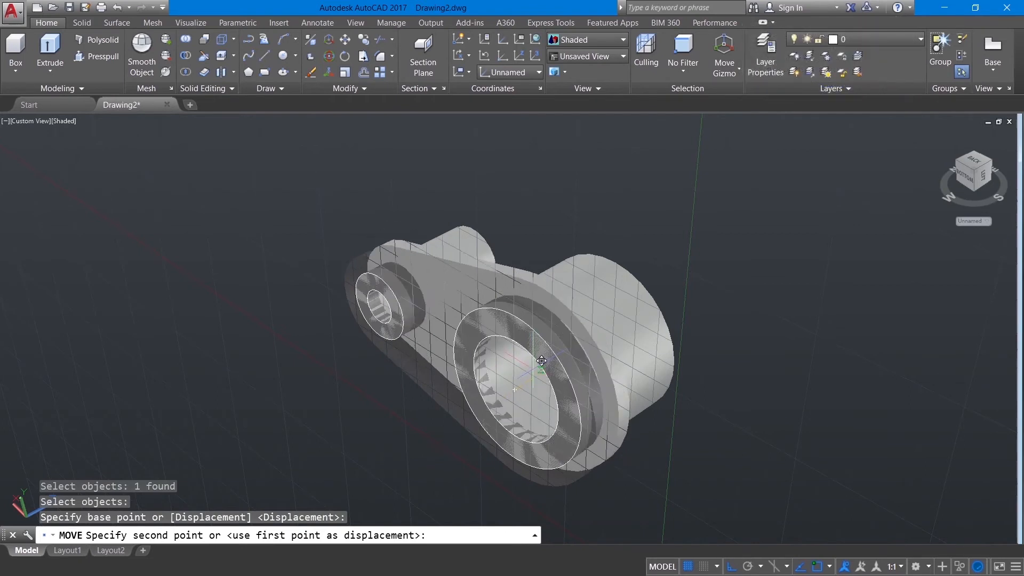
type("8")
key("Return")
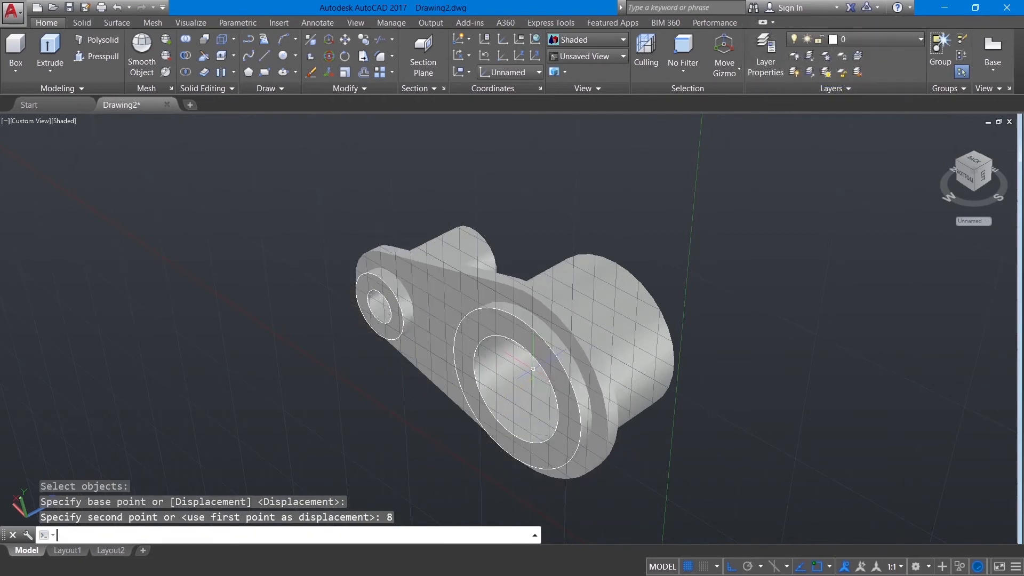
mouse_move(588, 195)
middle_mouse_down("shift")
mouse_move(555, 222)
mouse_move(588, 221)
mouse_move(603, 199)
middle_mouse_up("shift")
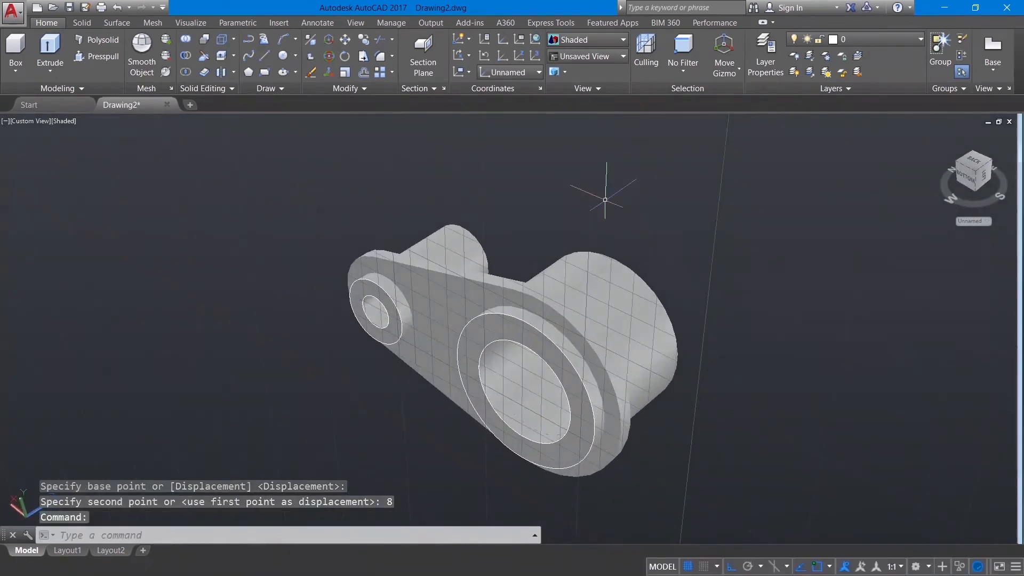
Undo the plate's move, its bore openings and its extrusion, back to the flat tangent outline
key("ctrl+z")
key("ctrl+z")
key("ctrl+z")
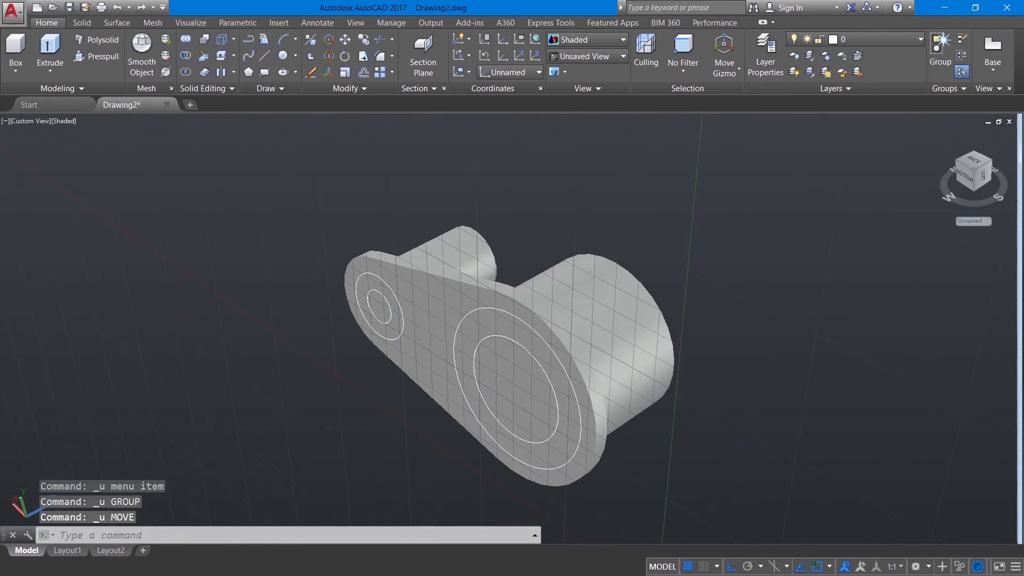
key("ctrl+z")
key("ctrl+z")
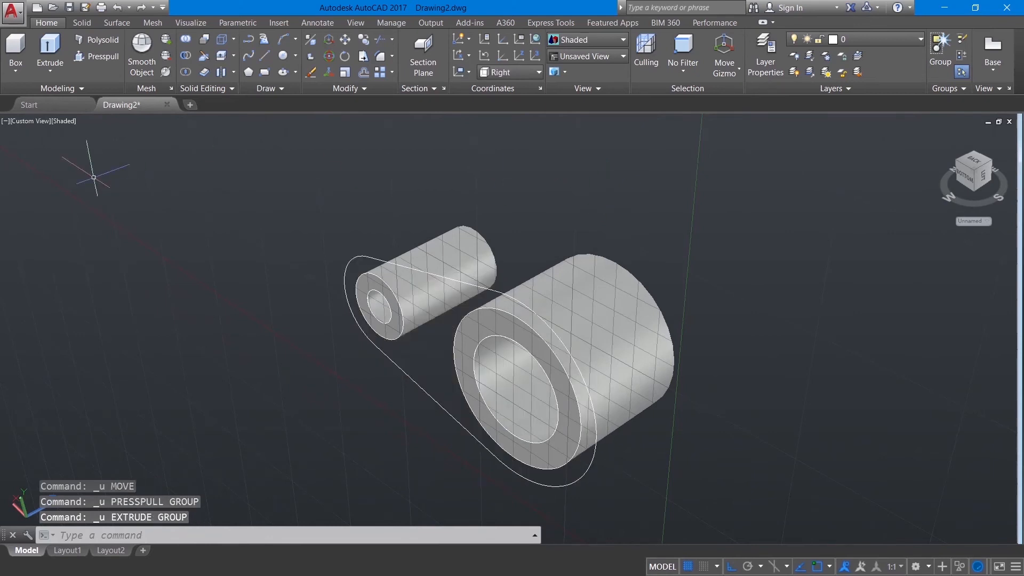
Extrude the closed tangent outline 20 mm toward the cylinders as a solid plate
left_click(50, 50)
left_click(357, 255)
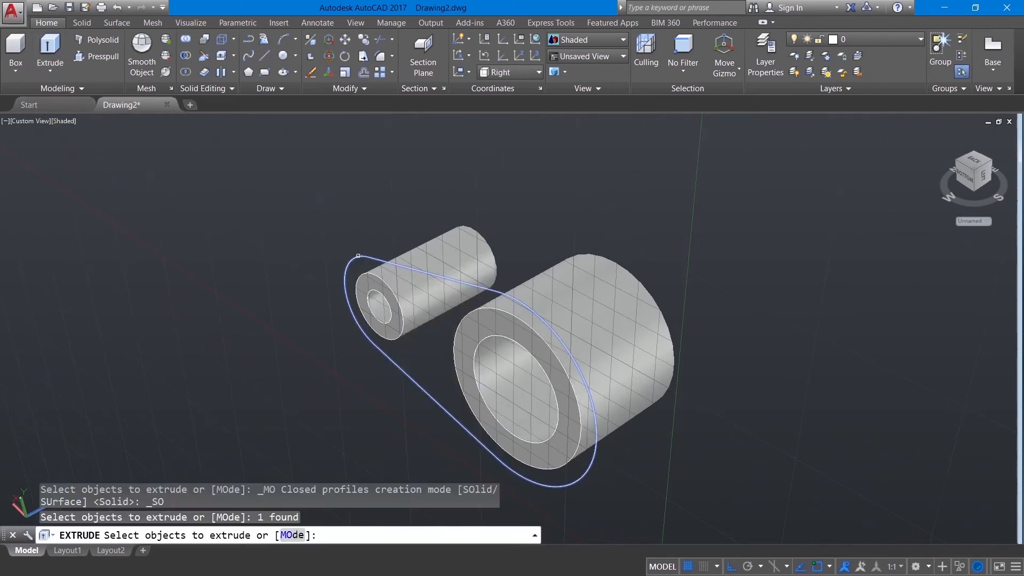
key("Return")
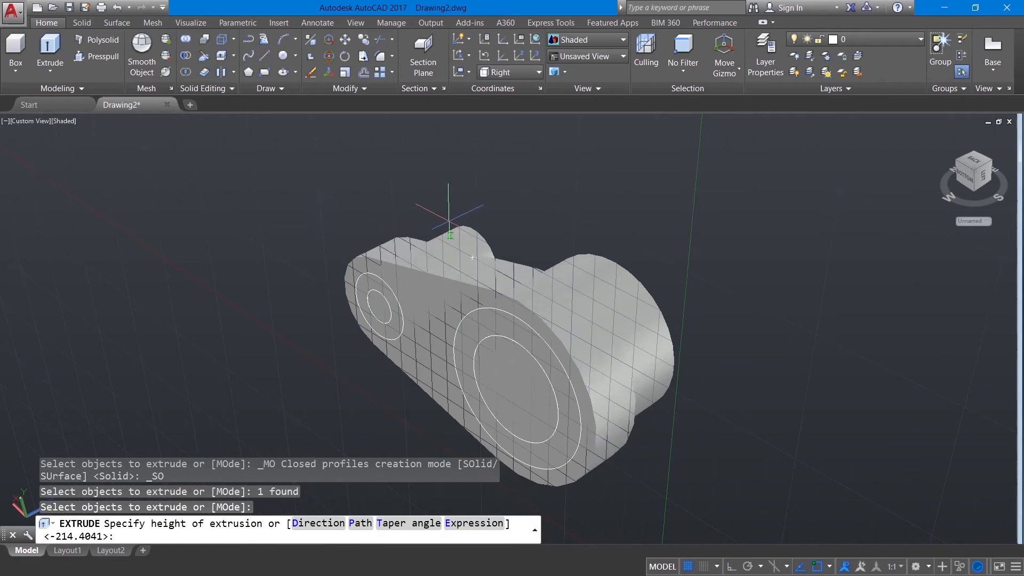
key("Return")
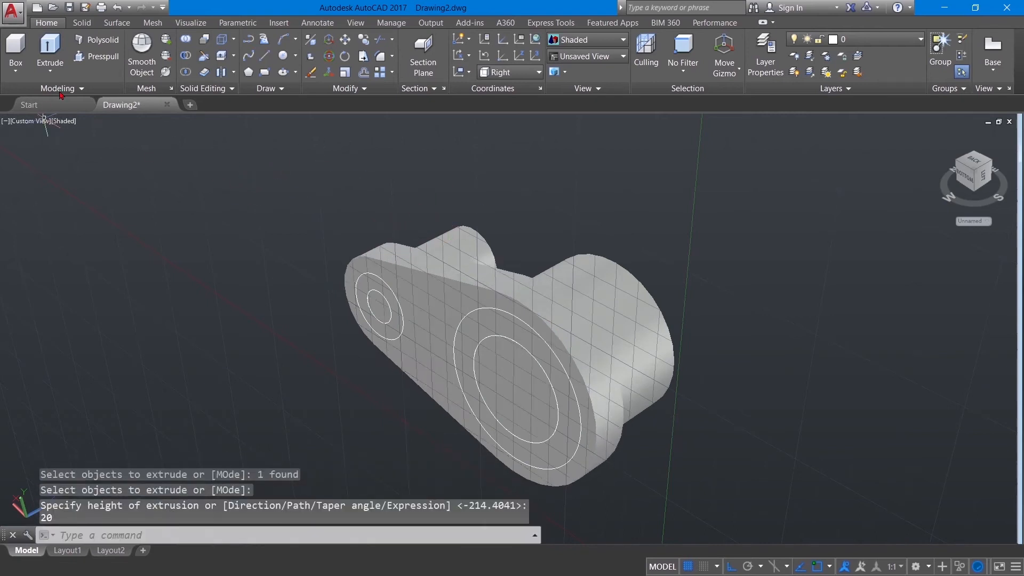
Presspull the small and large bore circle areas through the plate to open both holes
left_click(98, 57)
left_click(379, 307)
left_click(597, 160)
left_click(531, 413)
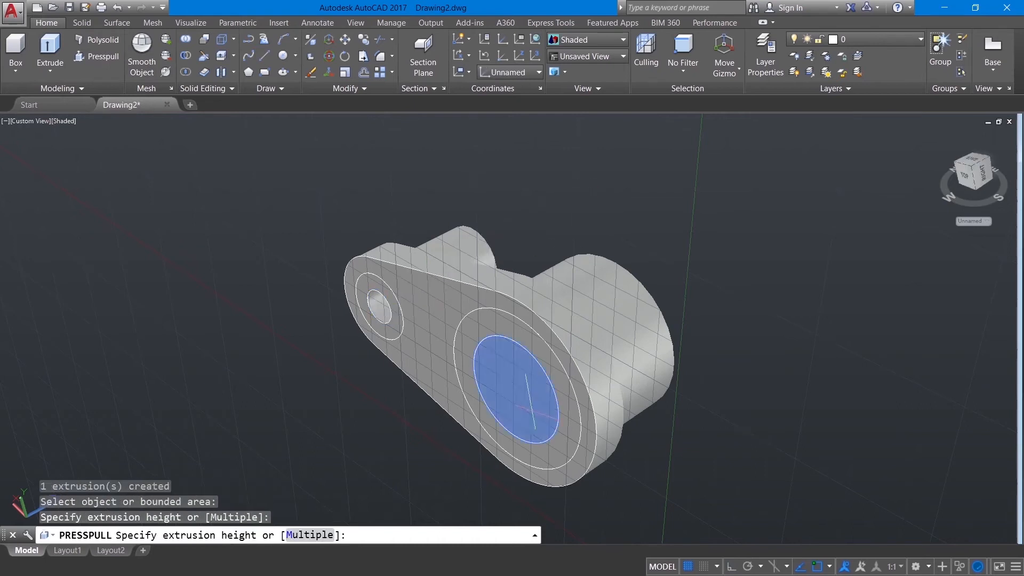
left_click(618, 188)
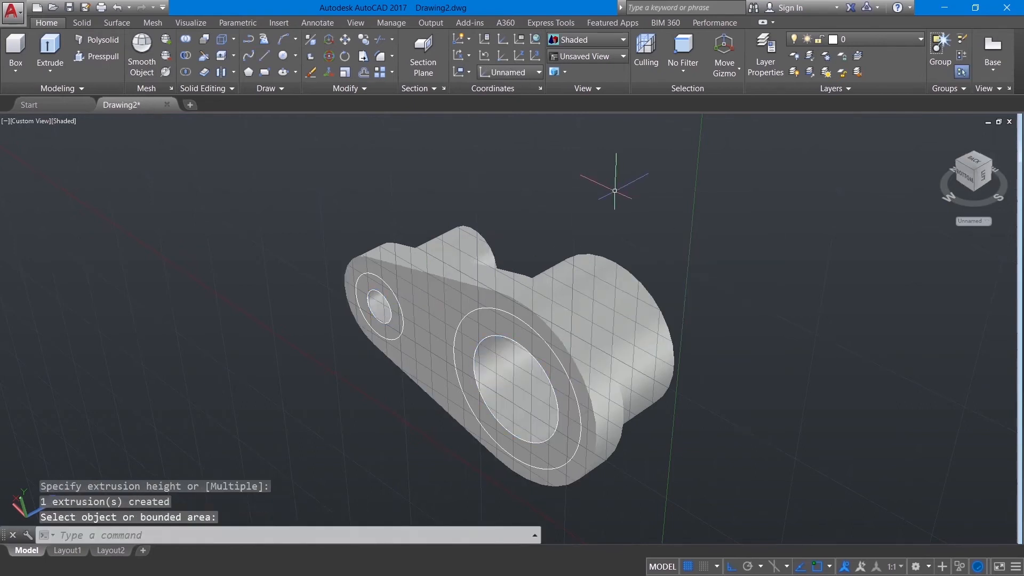
Move the plate 8 mm along the cylinders' axis, inward from their front ends
type("m")
key("Return")
left_click(474, 274)
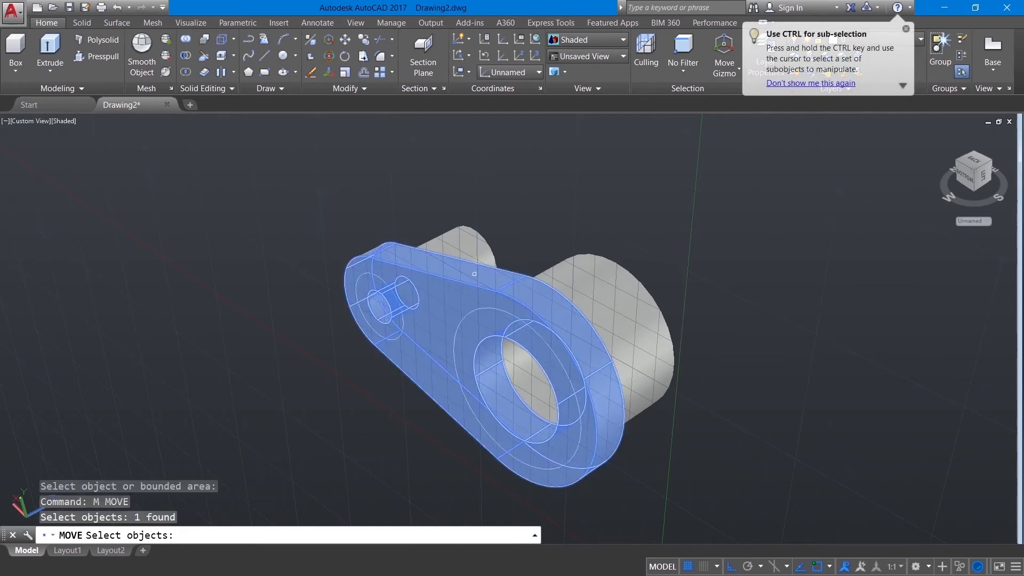
key("Return")
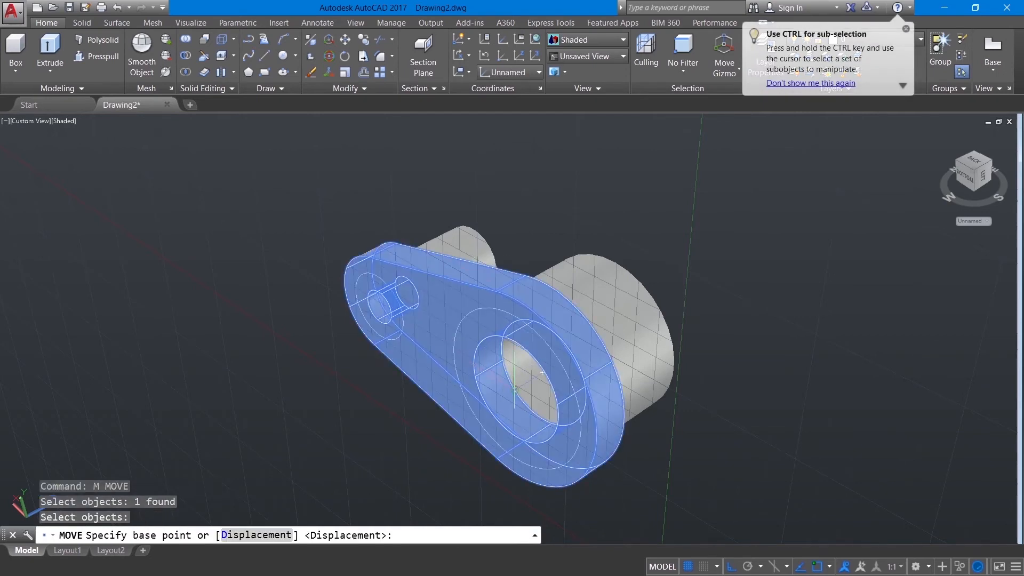
left_click(542, 372)
key("Return")
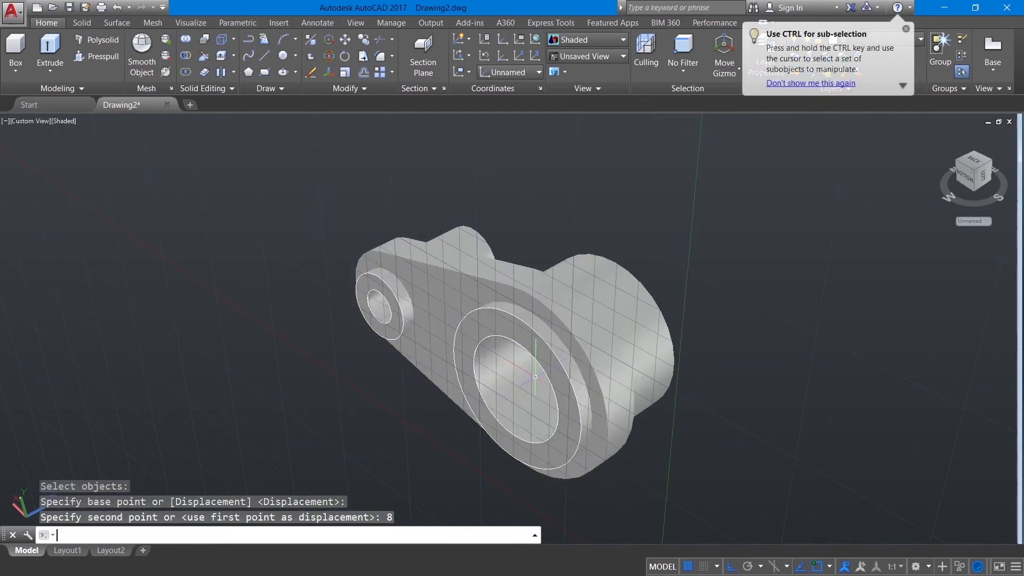
left_click(210, 250)
type("c")
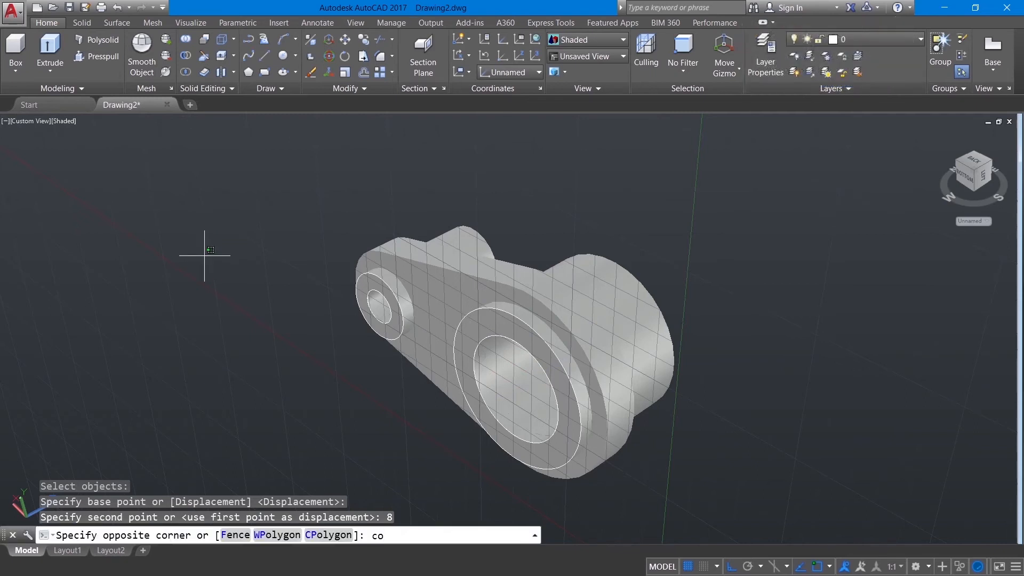
key("Escape")
key("Escape")
Copy the plate 35 mm along the cylinders' axis toward their far ends
type("co")
key("Return")
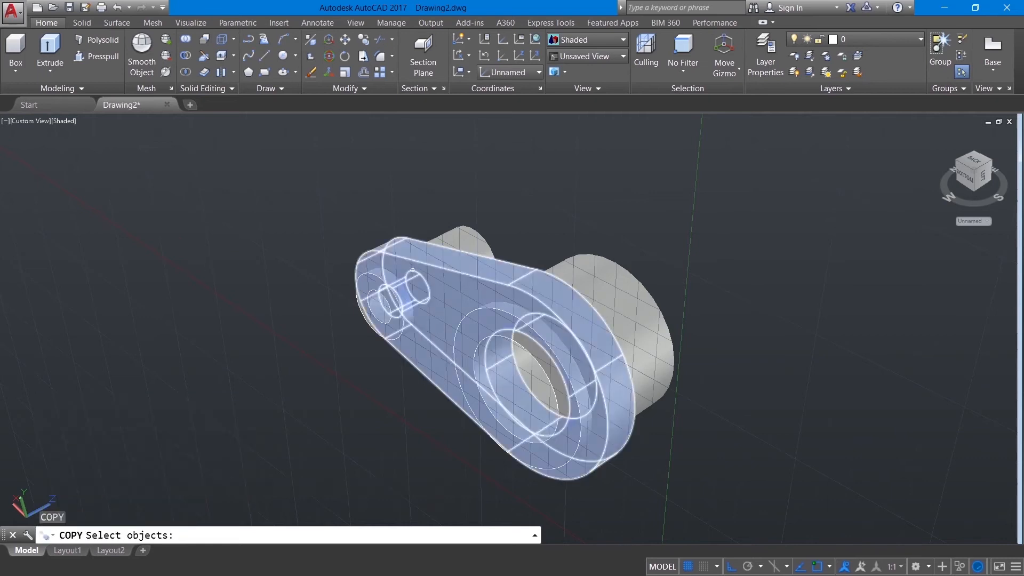
left_click(456, 279)
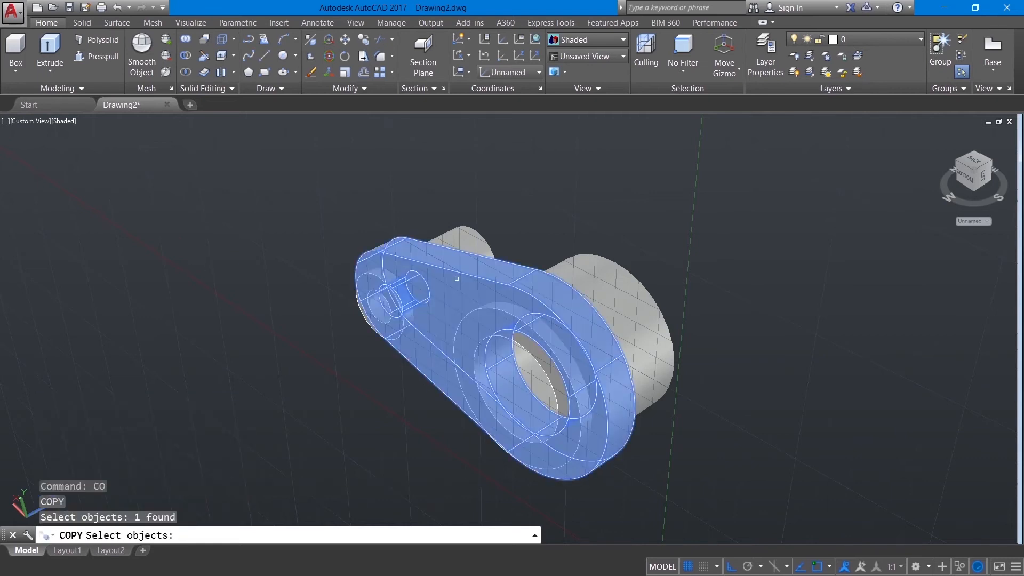
key("Return")
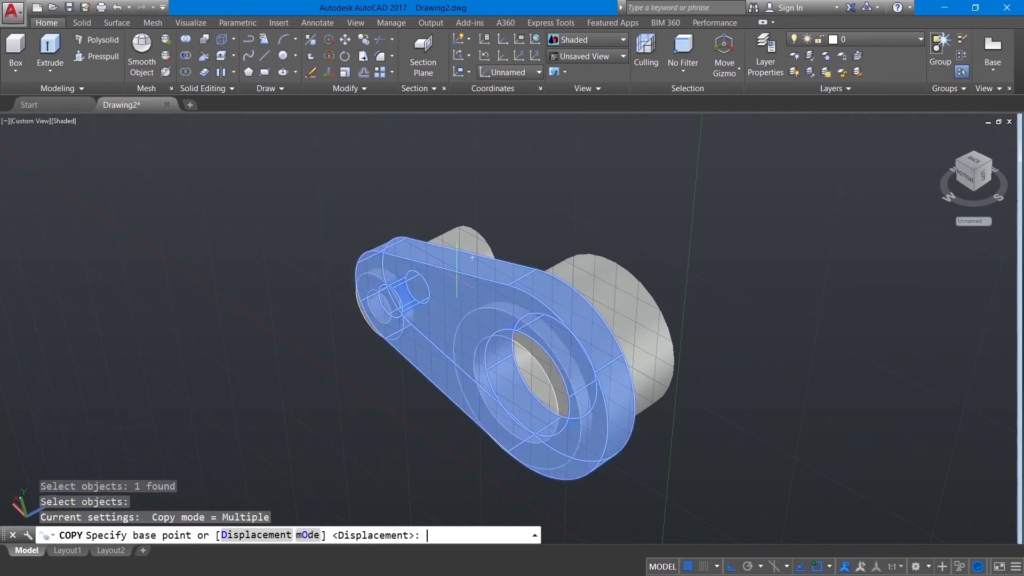
left_click(525, 382)
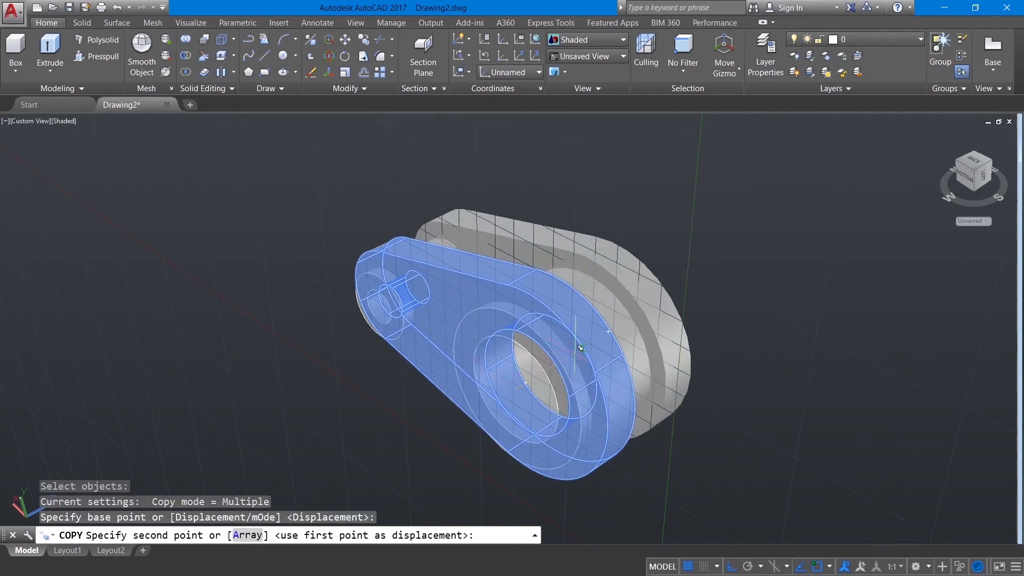
type("35")
key("Return")
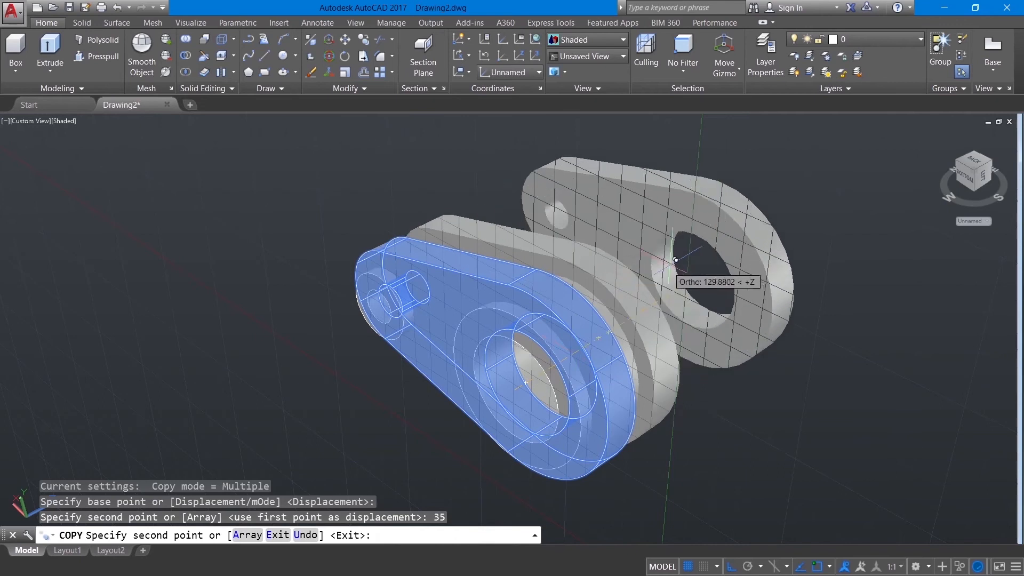
right_click(690, 257)
left_click(715, 260)
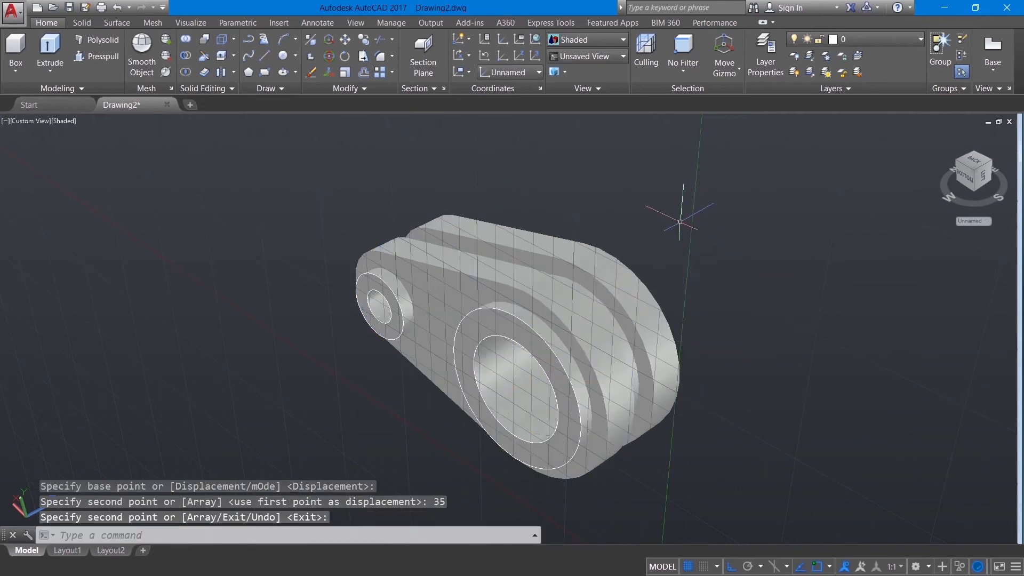
key("Escape")
Union the two plates and the two hollow cylinders into one solid
middle_click_drag(715, 261, 744, 273, "shift")
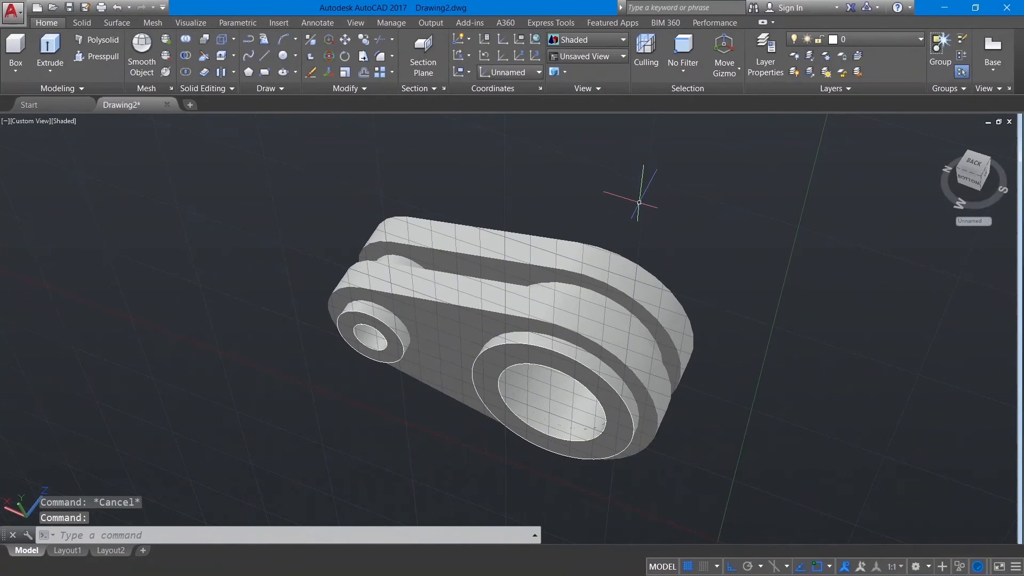
type("uni")
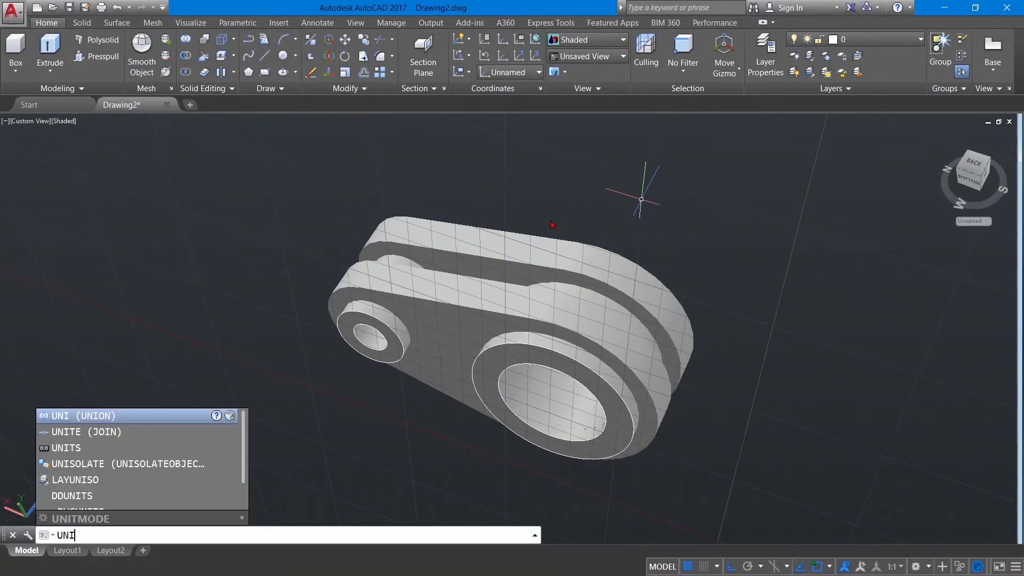
key("Return")
left_click(459, 307)
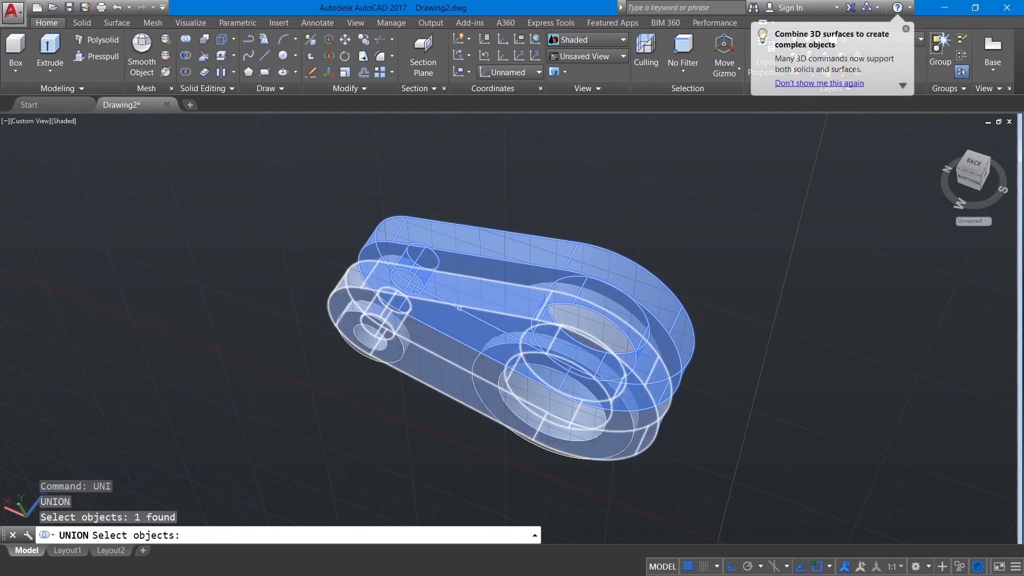
left_click(389, 368)
left_click(357, 308)
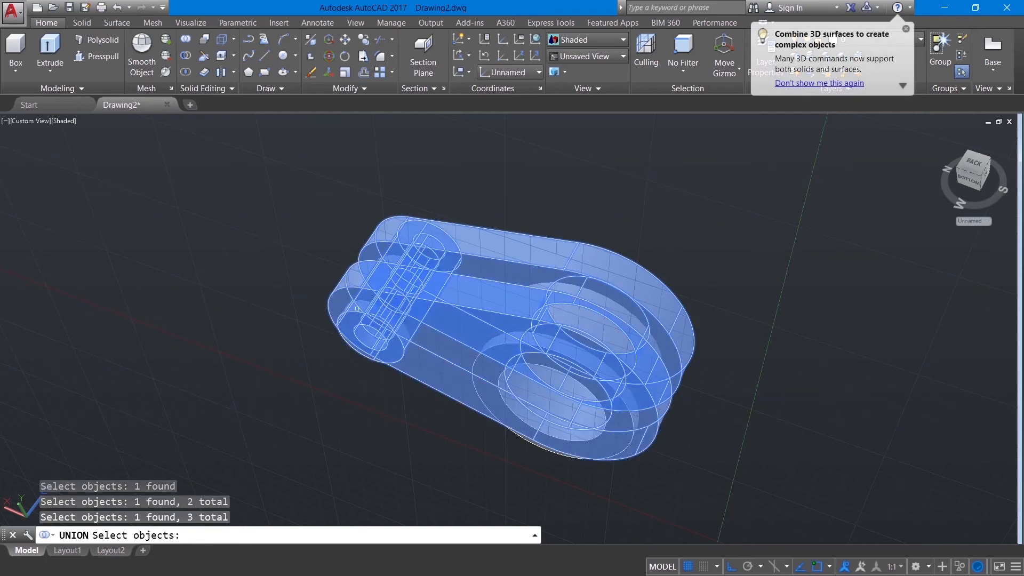
left_click(495, 399)
key("Return")
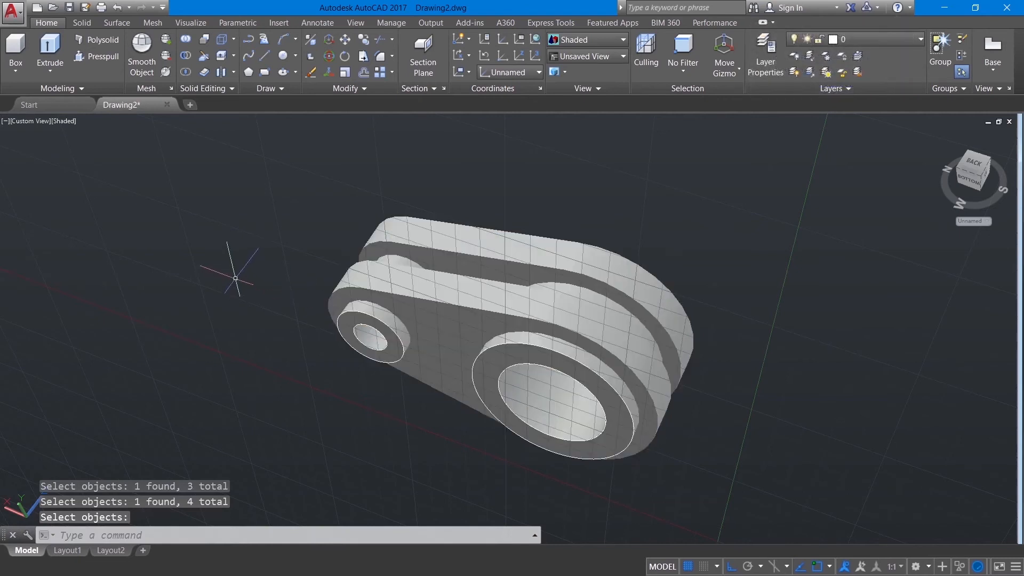
Move the united solid along the X axis, clear of the leftover construction circles
type("m")
key("Return")
left_click(387, 293)
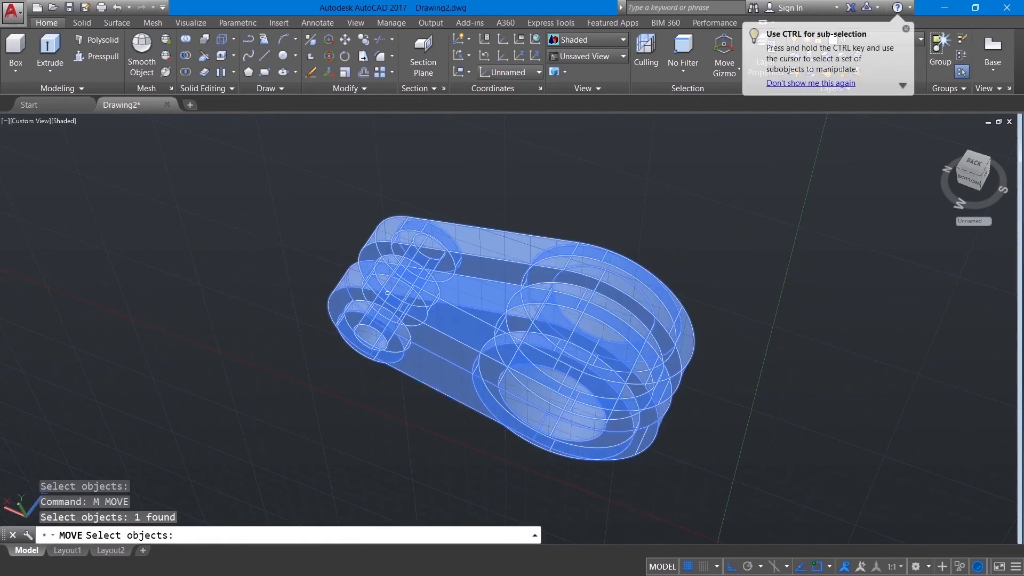
key("Return")
left_click(370, 337)
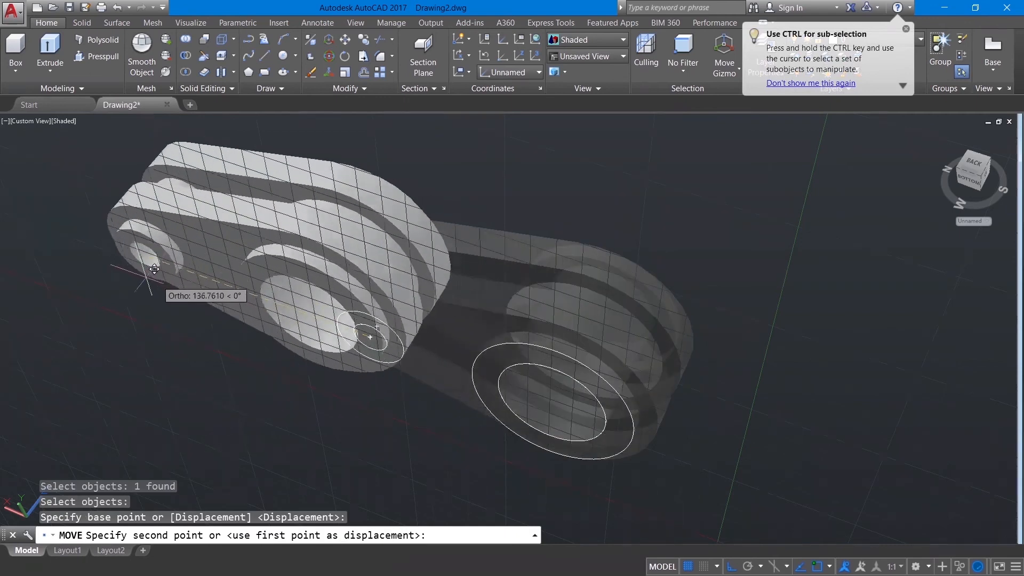
left_click(32, 214)
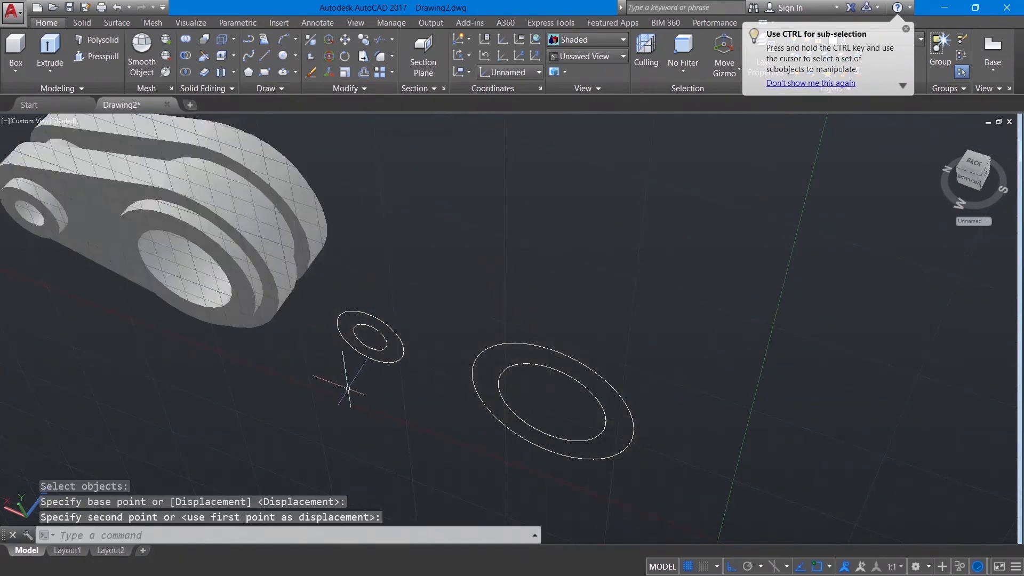
Delete all the leftover construction circles of the small and large cylinders
left_click(312, 292)
left_click(723, 487)
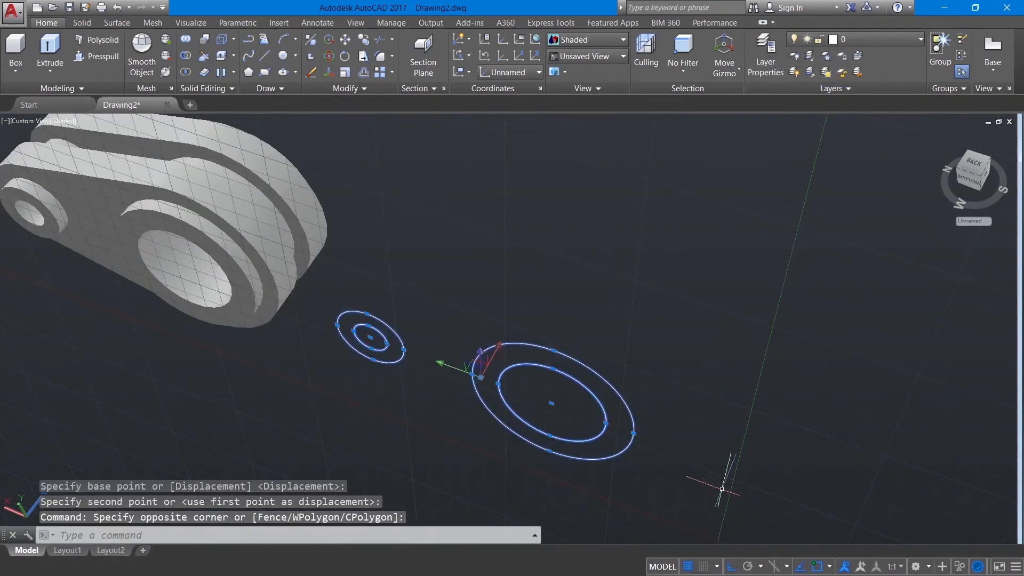
key("Delete")
Begin an edge fillet with radius 3 mm and pick the first four edges where the cylinders meet the plates
middle_click_drag(479, 365, 571, 400)
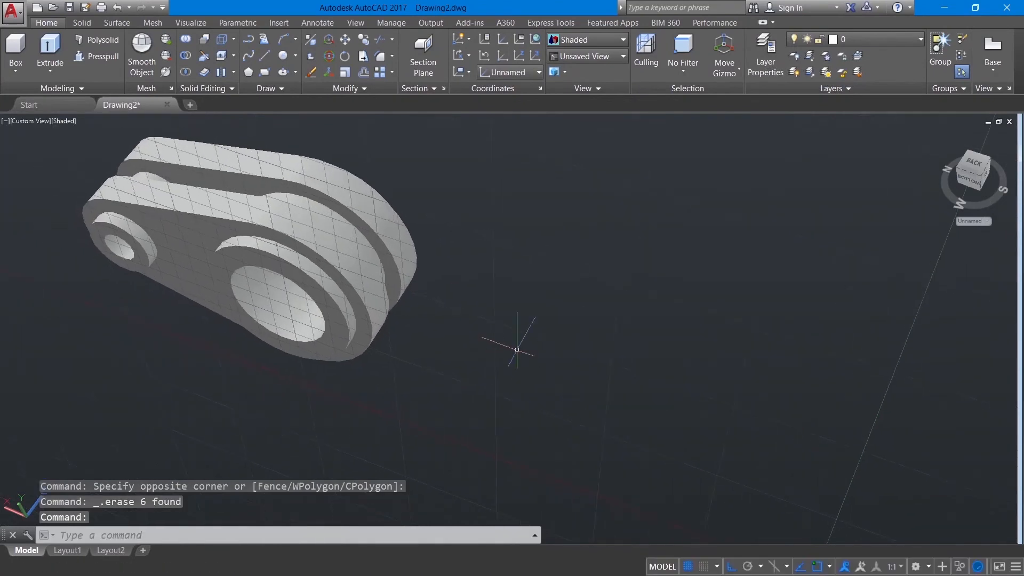
middle_click_drag(523, 347, 622, 389)
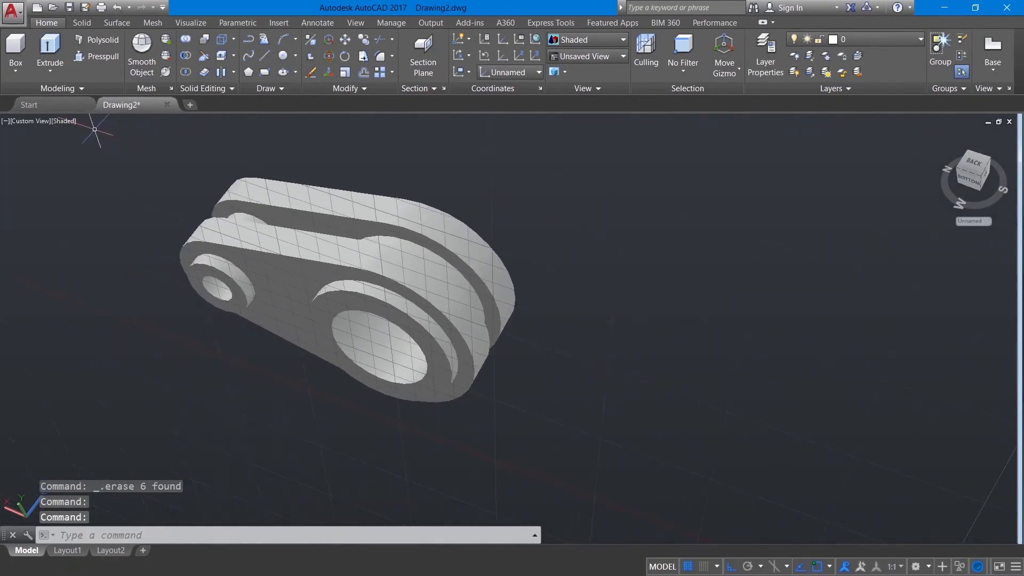
left_click(82, 22)
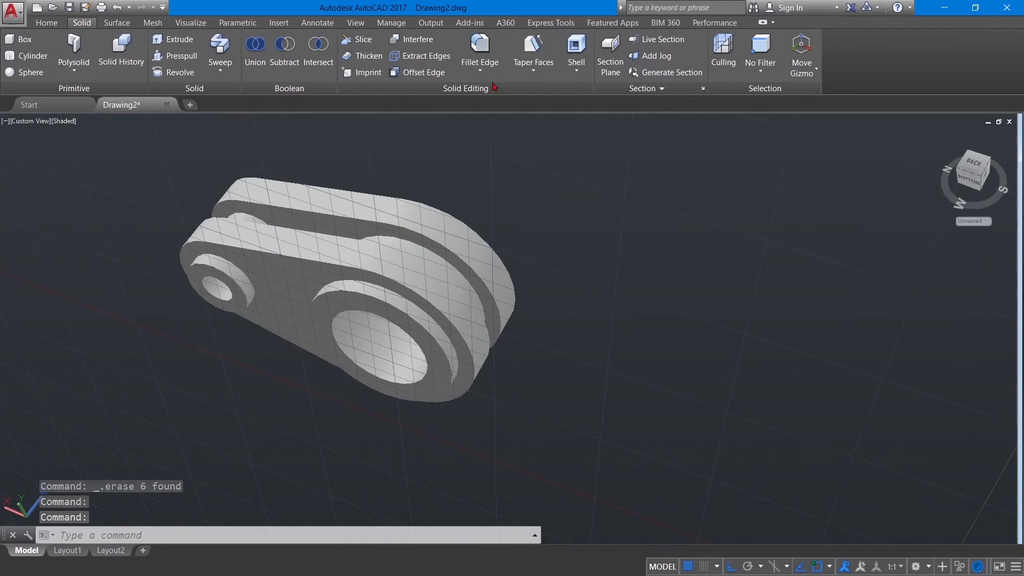
left_click(480, 71)
left_click(491, 90)
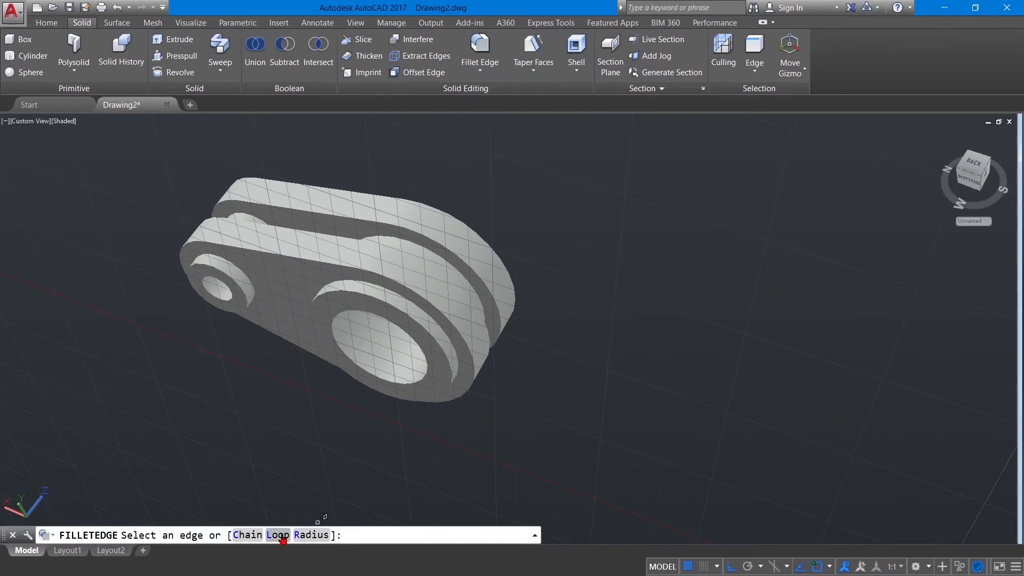
left_click(309, 535)
type("3")
key("Return")
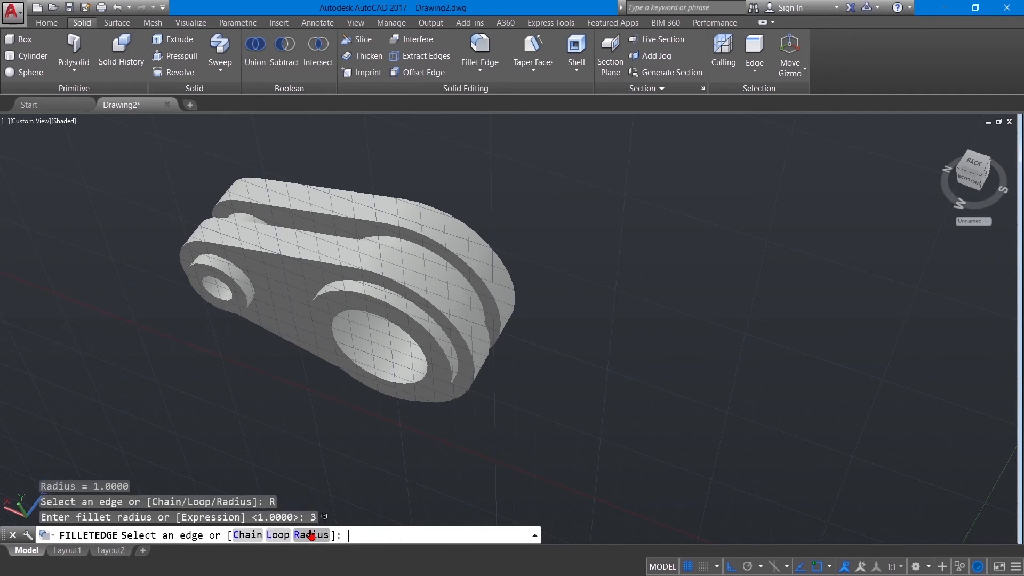
left_click(437, 324)
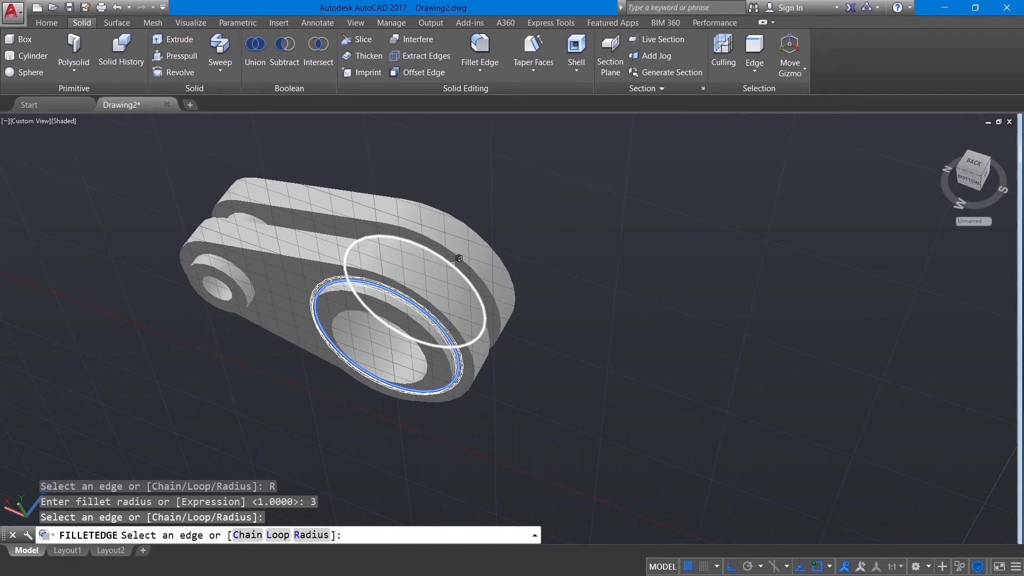
left_click(434, 261)
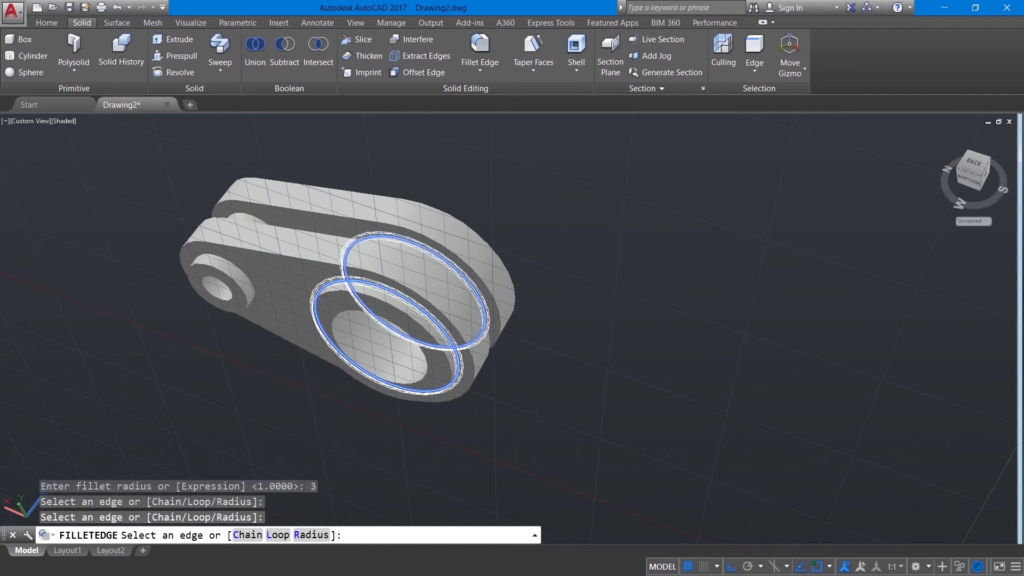
left_click(221, 234)
left_click(220, 249)
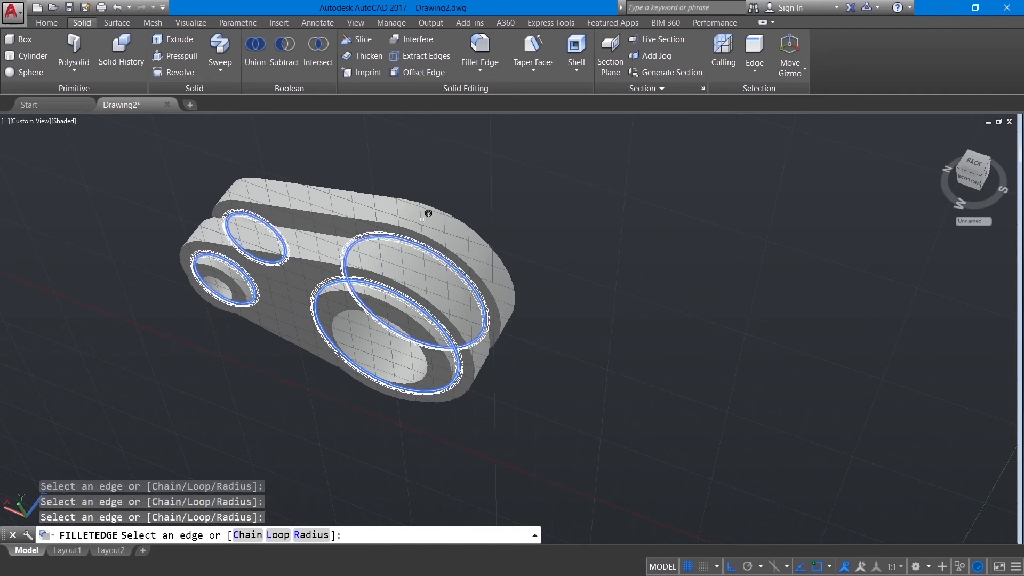
Add the remaining four cylinder-to-plate junction edges to the selection and apply the 3 mm fillet to all eight
middle_click_drag(373, 288, 413, 224, "shift")
left_click(417, 201)
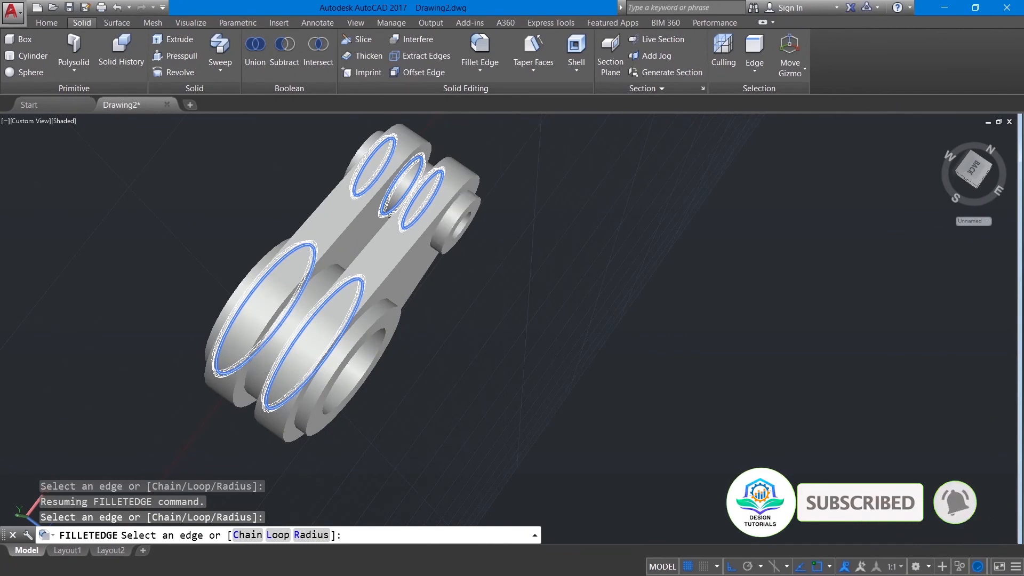
left_click(463, 205)
left_click(373, 305)
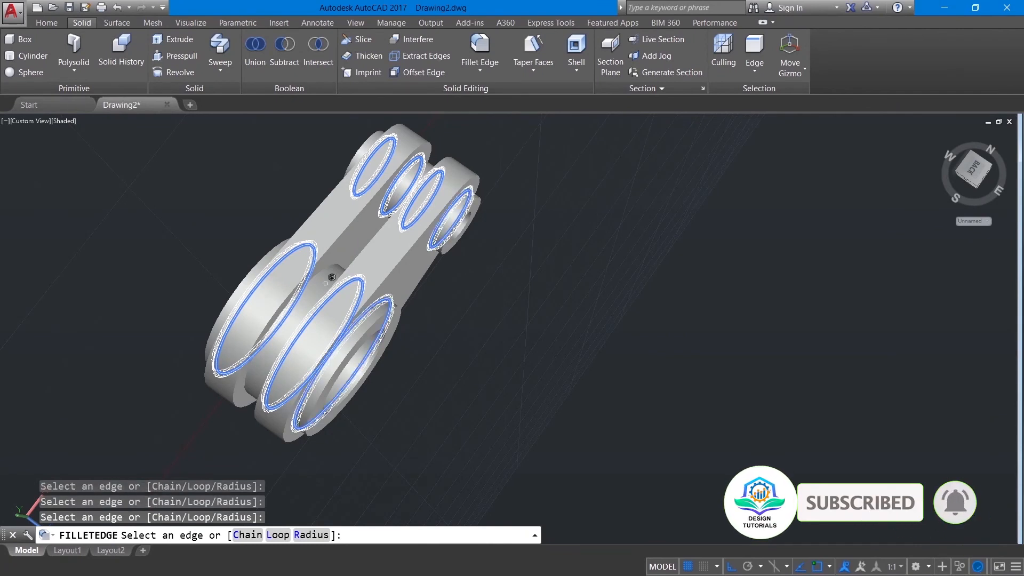
left_click(294, 297)
key("Return")
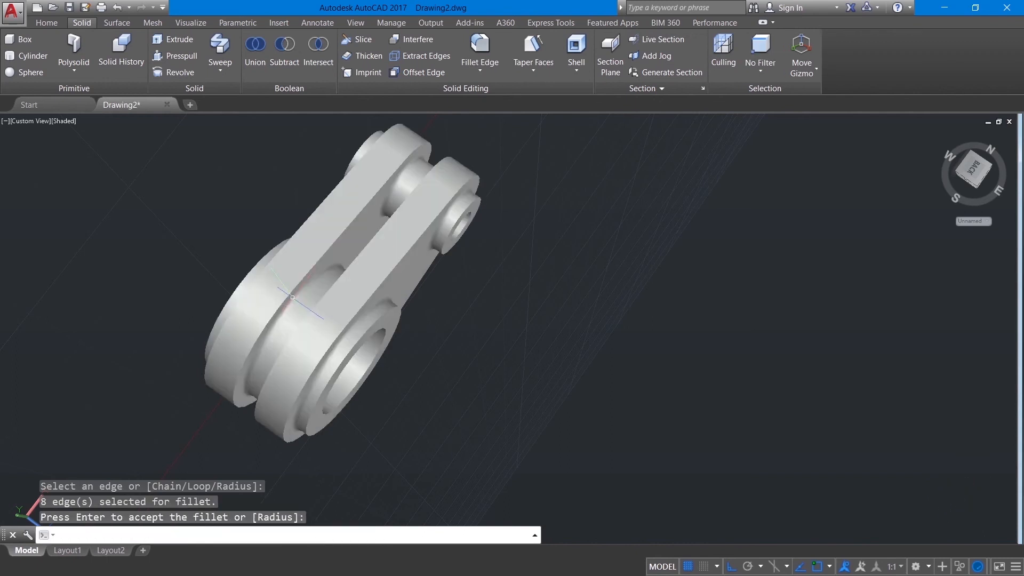
key("Return")
Try to clear the leftover edge highlighting from the filleted solid
left_click(526, 350)
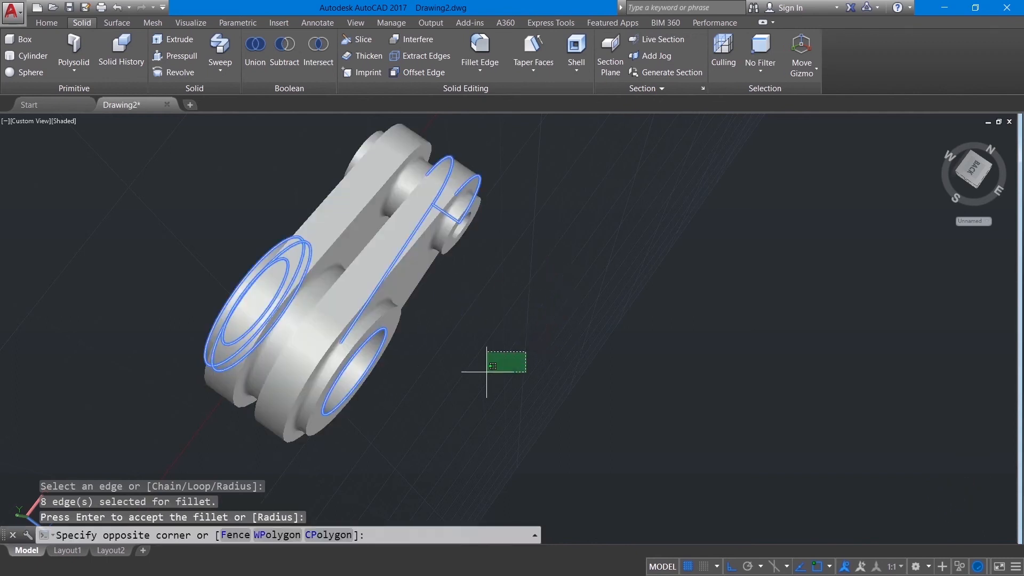
key("Escape")
mouse_move(489, 376)
middle_mouse_down("shift")
mouse_move(674, 233)
mouse_move(711, 286)
mouse_move(666, 284)
middle_mouse_up("shift")
key("Escape")
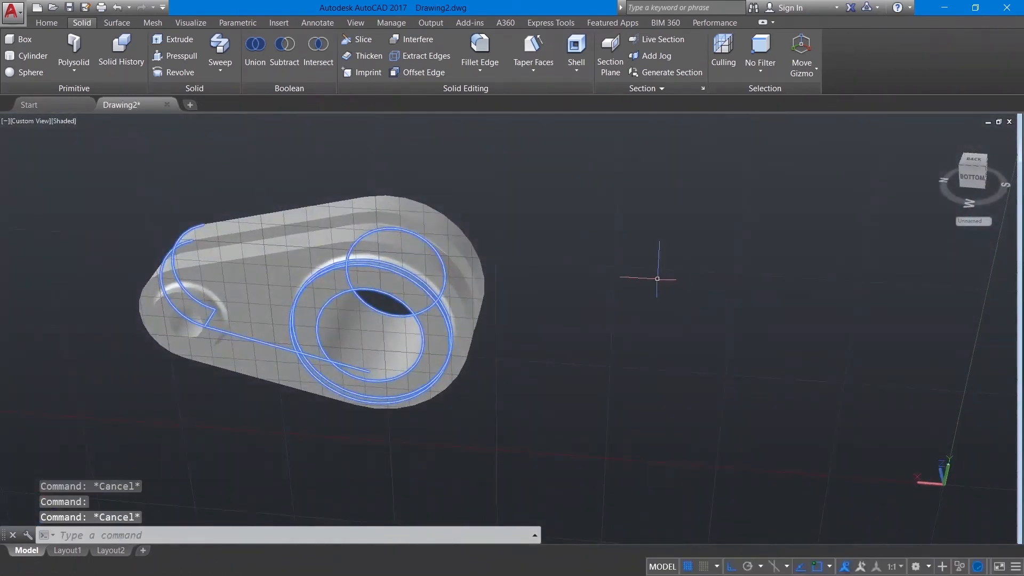
left_click(613, 274)
key("Escape")
left_click(589, 332)
key("Escape")
key("Escape")
key("Escape")
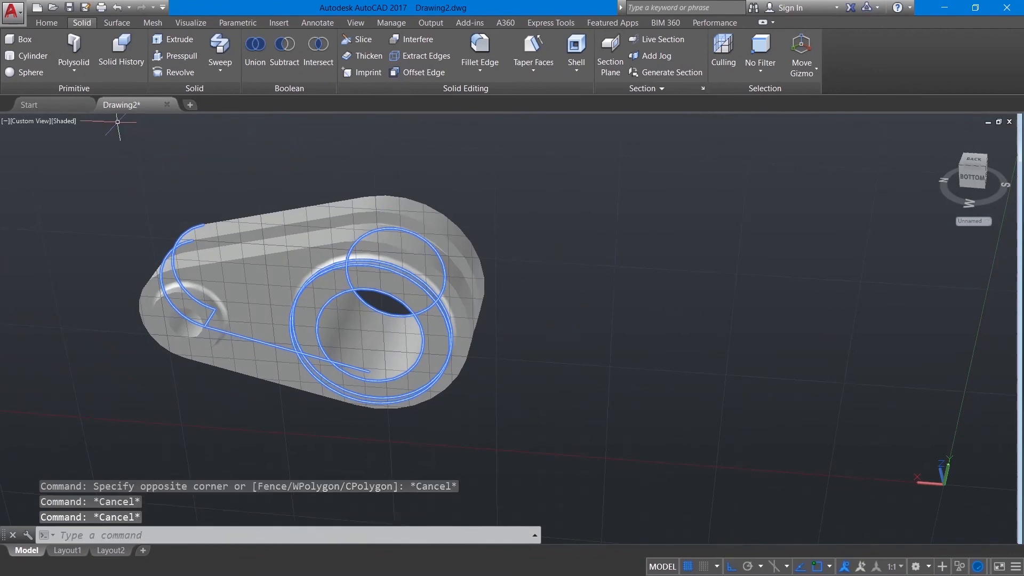
Set the visual style to Shaded with edges, then select and deselect the solid to clear its leftover highlighting
left_click(60, 121)
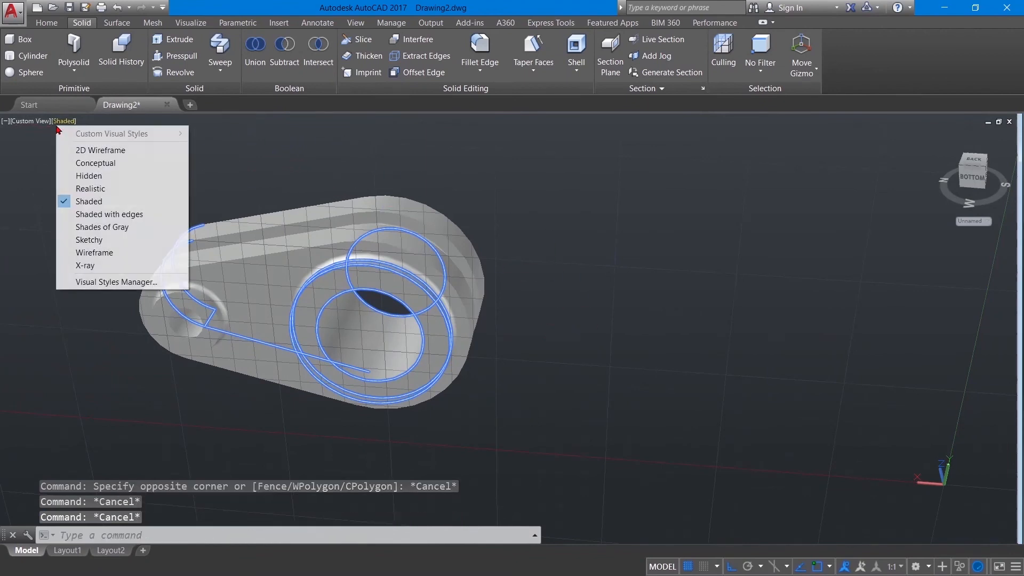
left_click(92, 213)
left_click(282, 278)
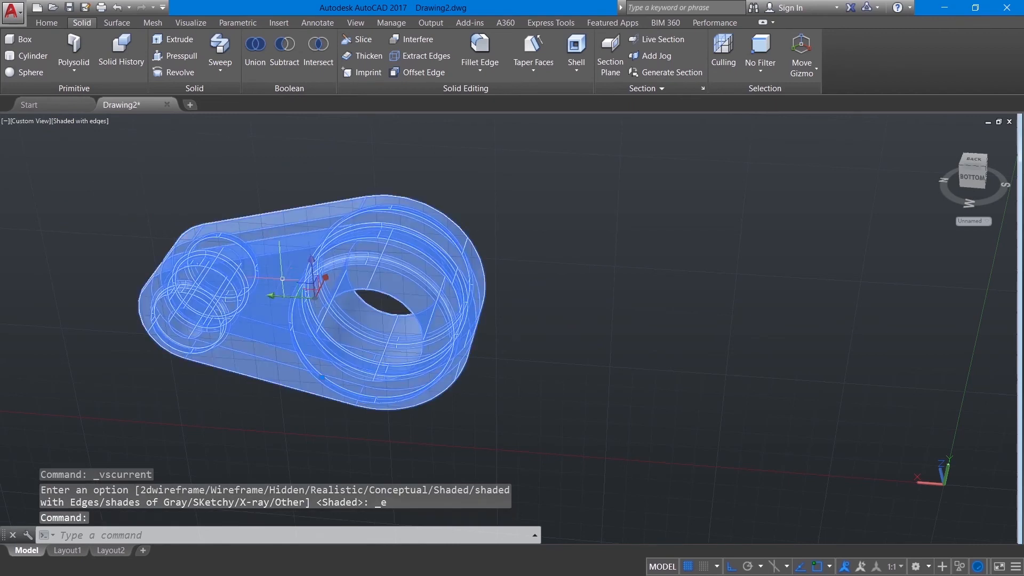
left_click(235, 189)
key("Escape")
key("Escape")
left_click(222, 169)
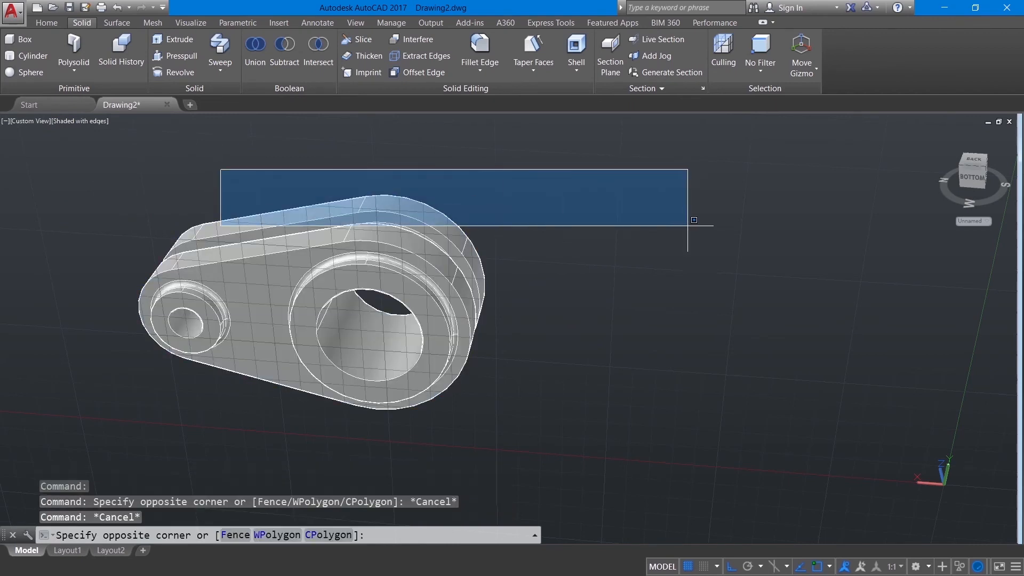
Align the view to the Back face, switch to parallel projection and turn the part to an oblique view
middle_click_drag(650, 240, 803, 214, "shift")
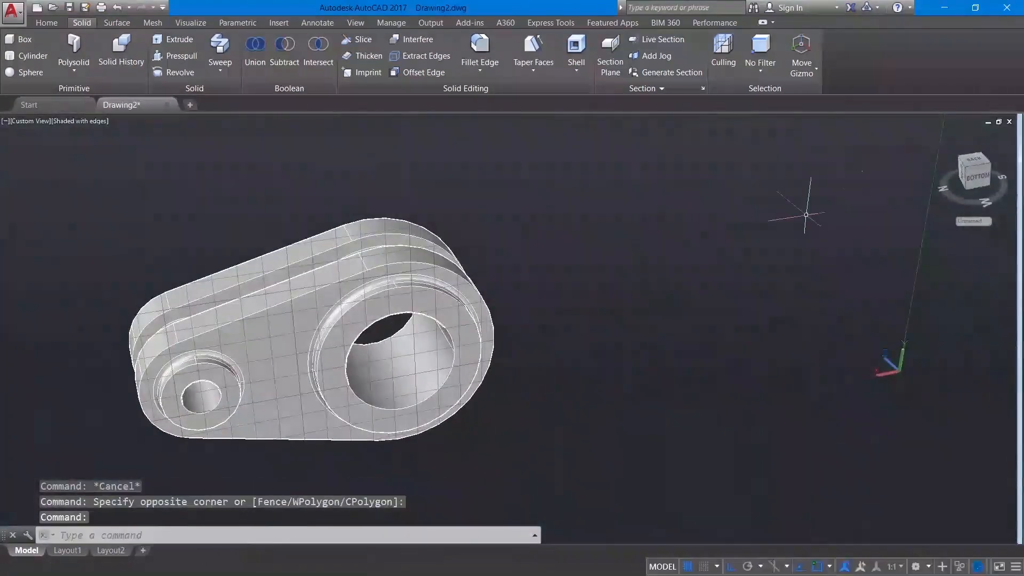
left_click(973, 169)
right_click(973, 170)
left_click(935, 190)
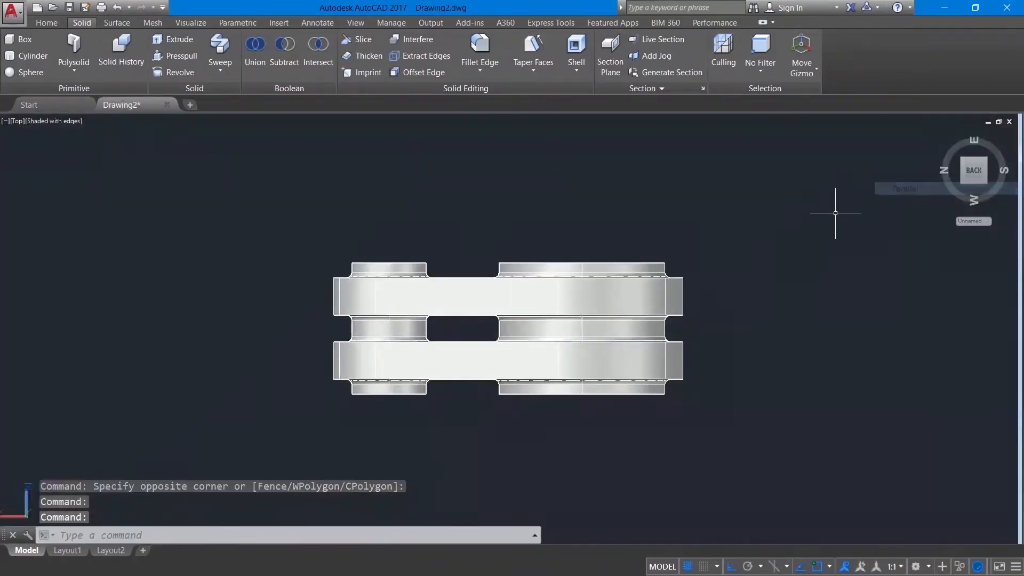
middle_click_drag(823, 299, 816, 170, "shift")
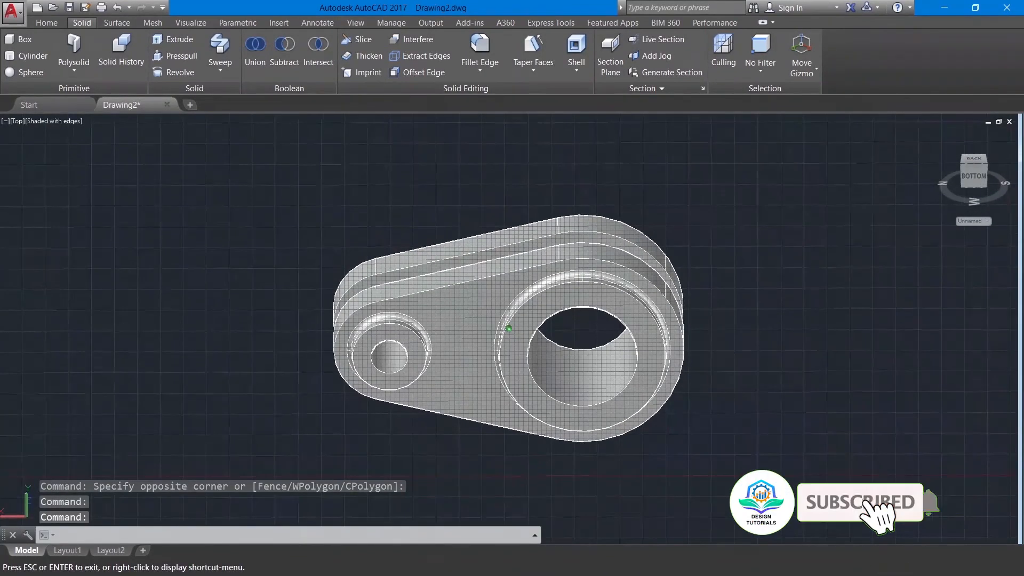
middle_click_drag(736, 201, 845, 207, "shift")
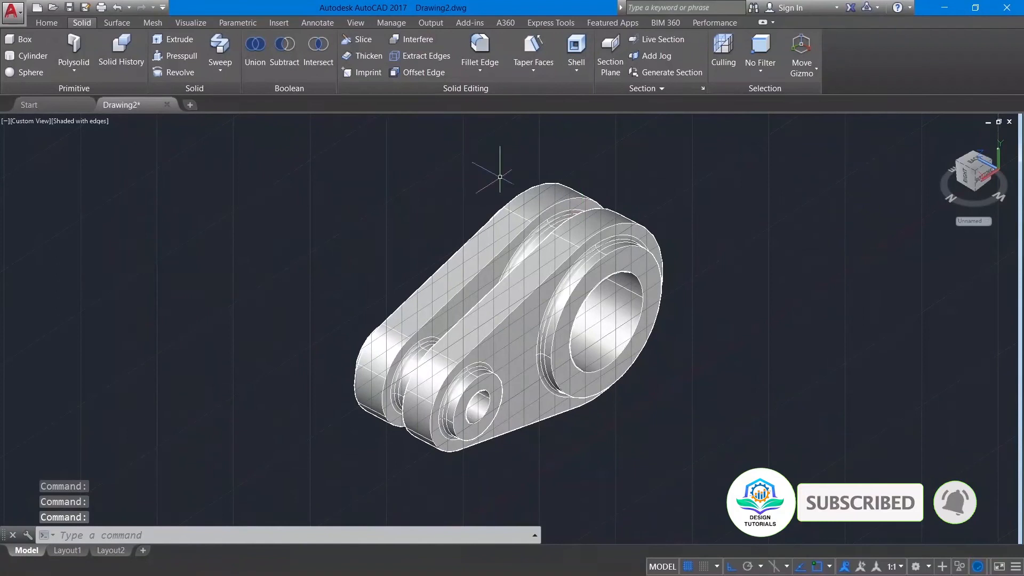
Apply the Pink paint material from the Autodesk Library to the solid and close the Materials Browser
left_click(356, 24)
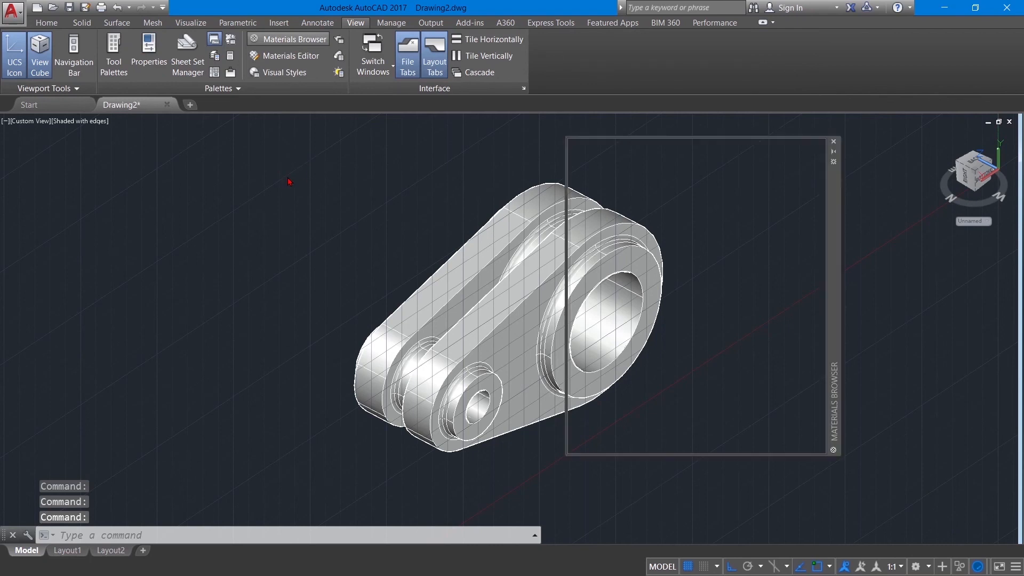
left_click(483, 246)
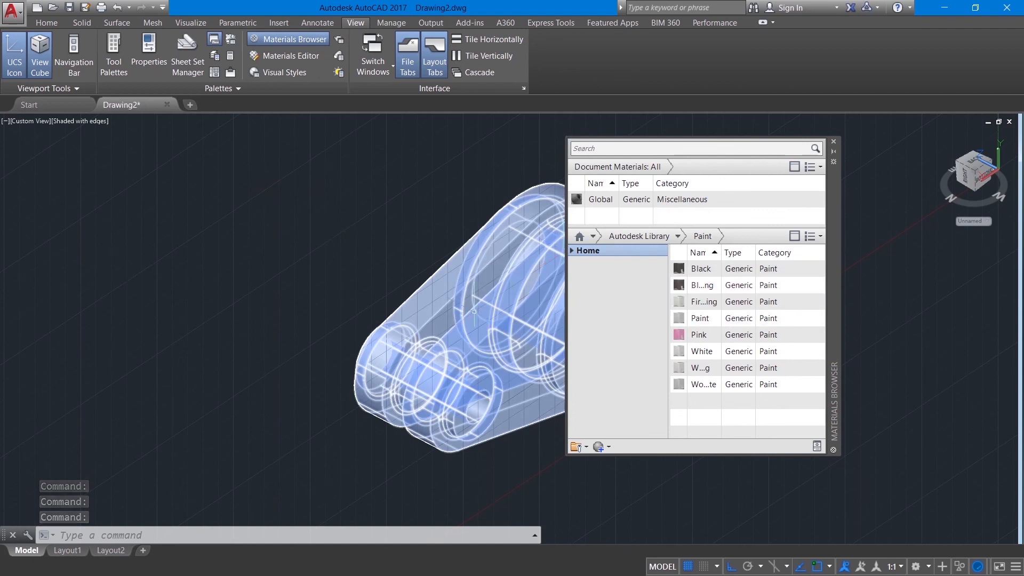
key("Escape")
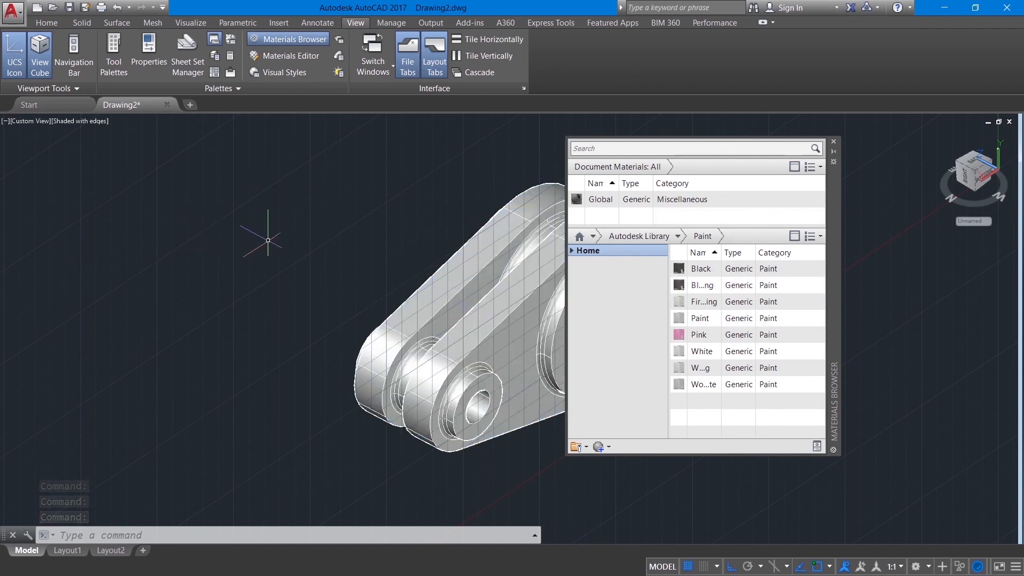
left_click(454, 273)
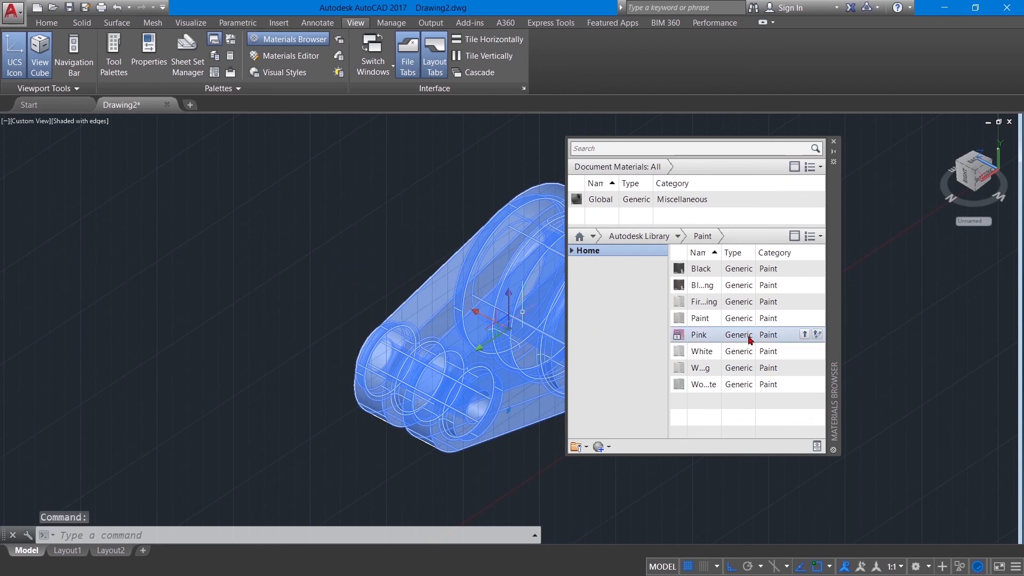
left_click(805, 335)
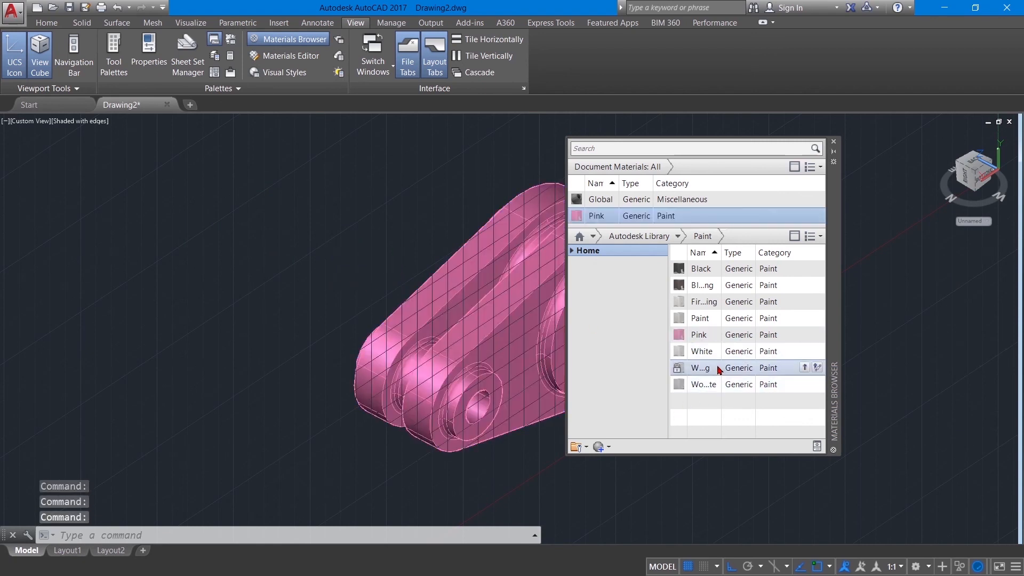
key("Escape")
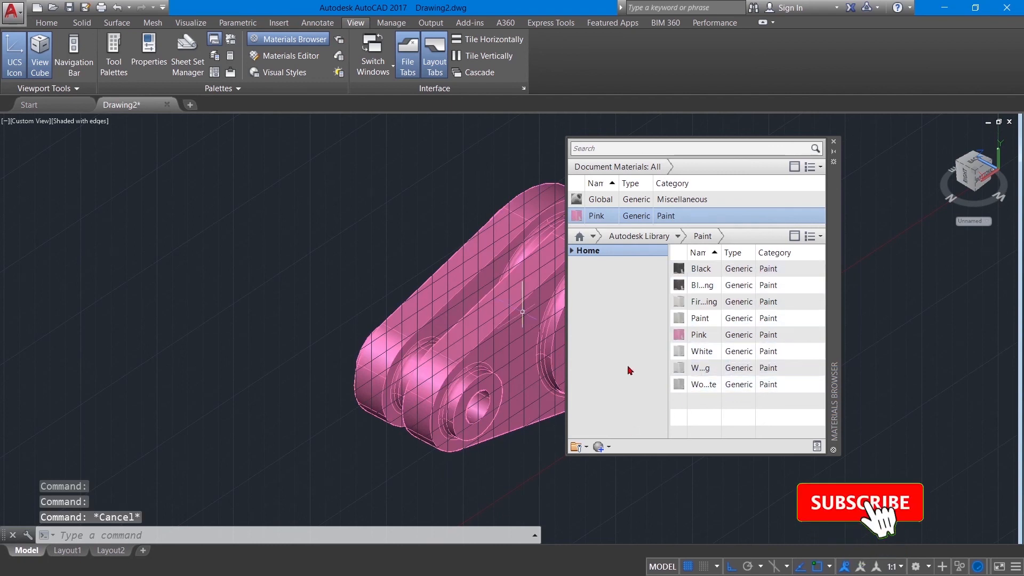
left_click(833, 141)
Turn off the grid display and orbit around the finished pink part
left_click(778, 279)
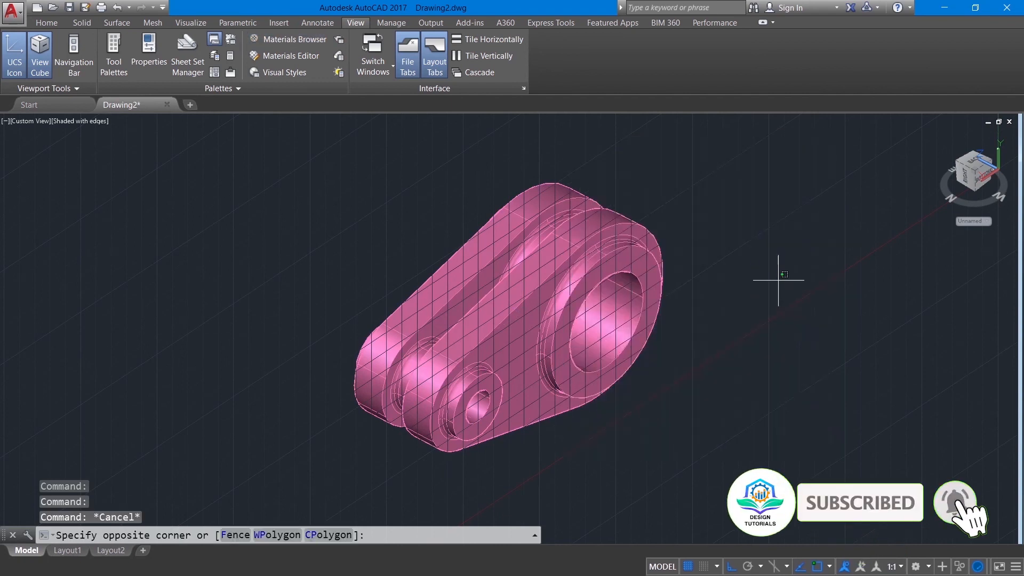
key("Escape")
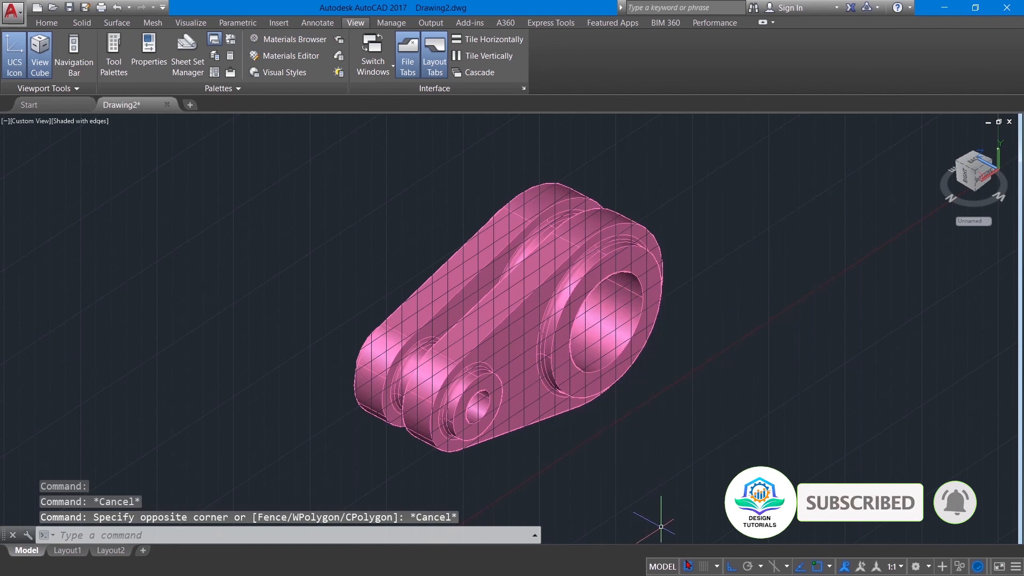
key("F7")
middle_click_drag(715, 377, 869, 357, "shift")
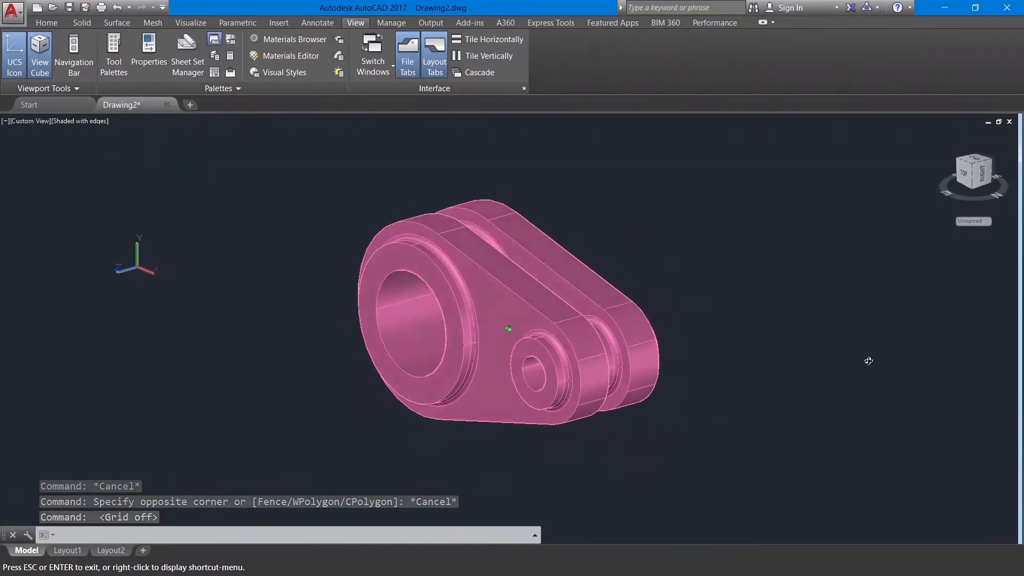